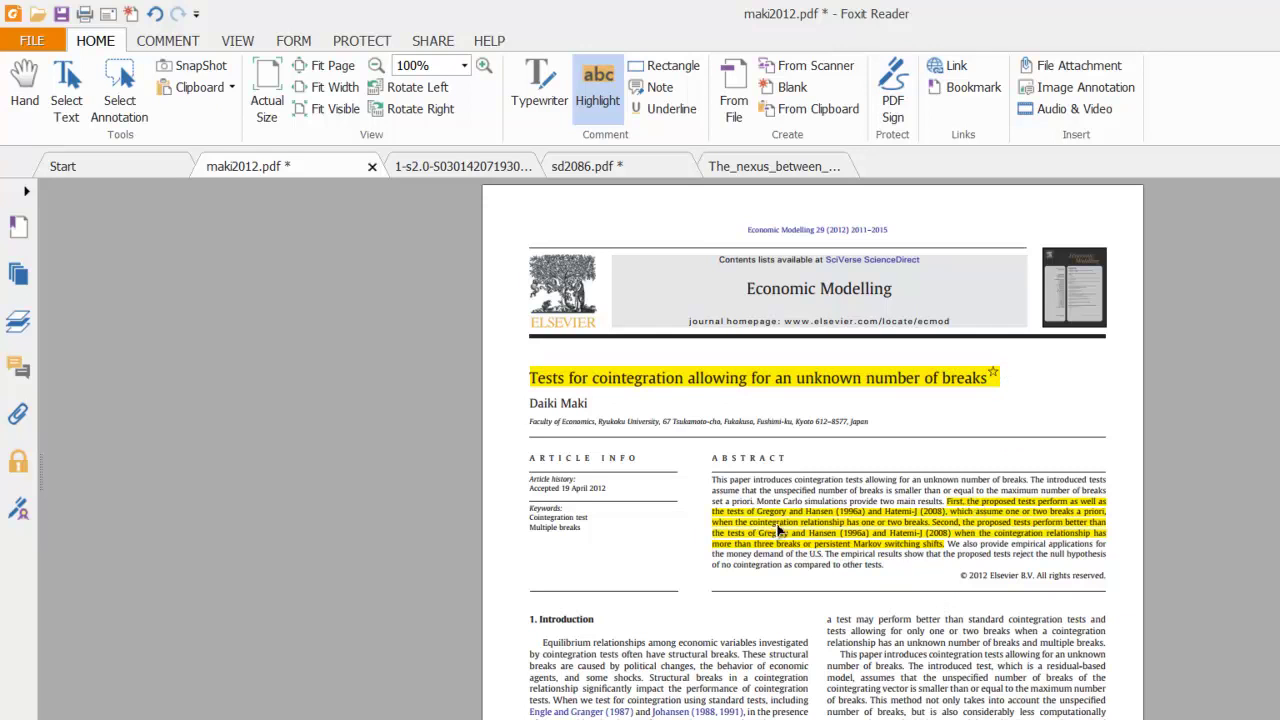
pyautogui.moveTo(831, 528)
pyautogui.click(470, 174)
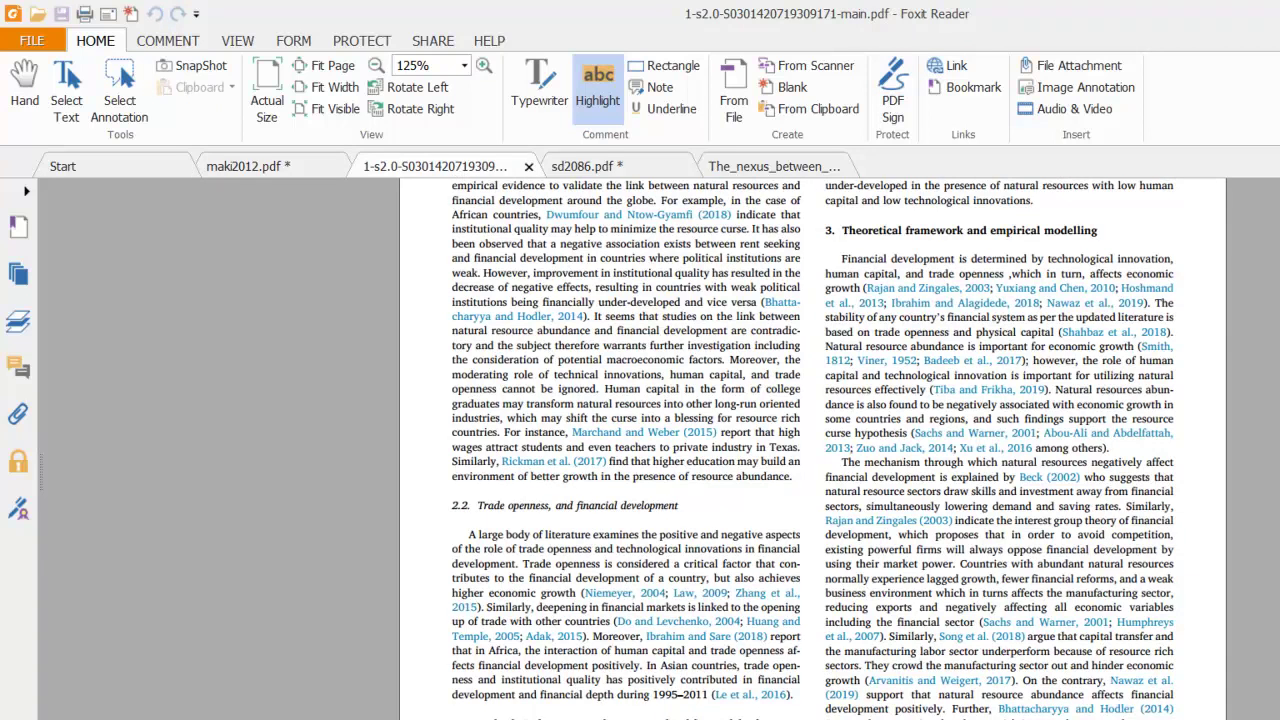
pyautogui.scroll(10, 1245, 430)
pyautogui.scroll(5, 1193, 380)
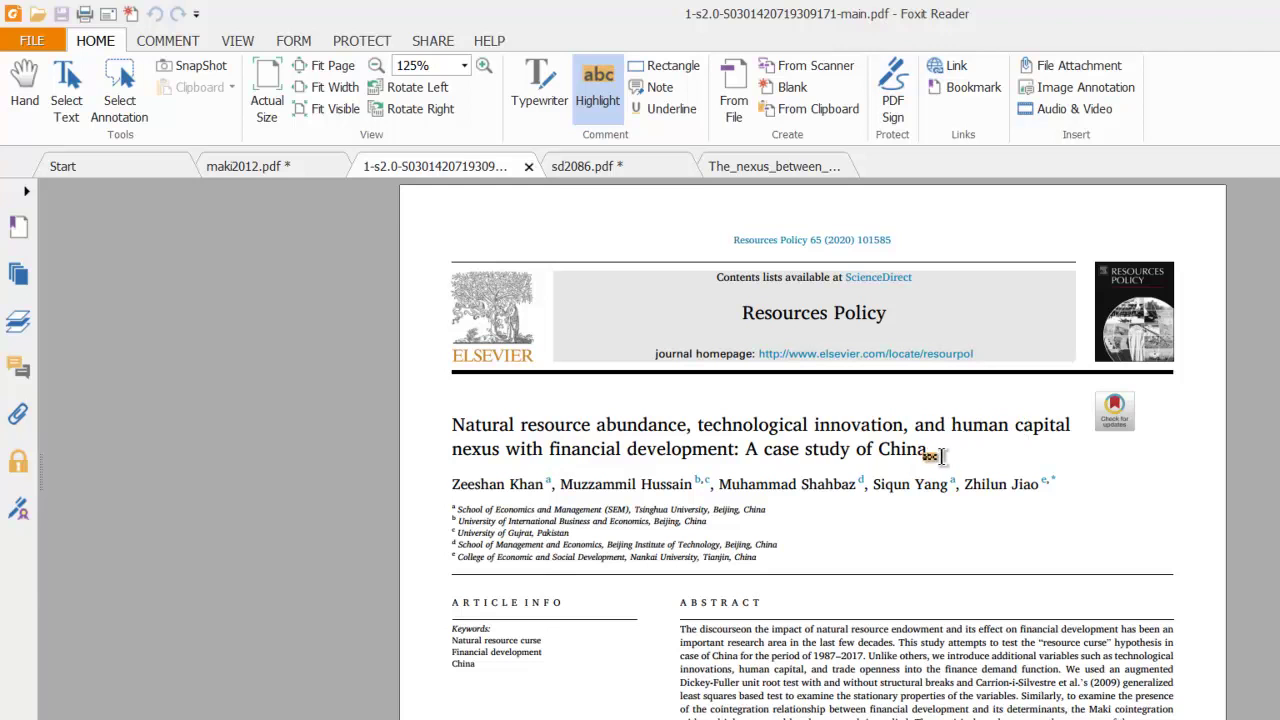
pyautogui.moveTo(929, 455); pyautogui.dragTo(440, 432)
# Go to the bookmarked section 4.2 Maki (MBk) cointegration approach and highlight its opening paragraph, up to the empirical equations.
pyautogui.click(25, 191)
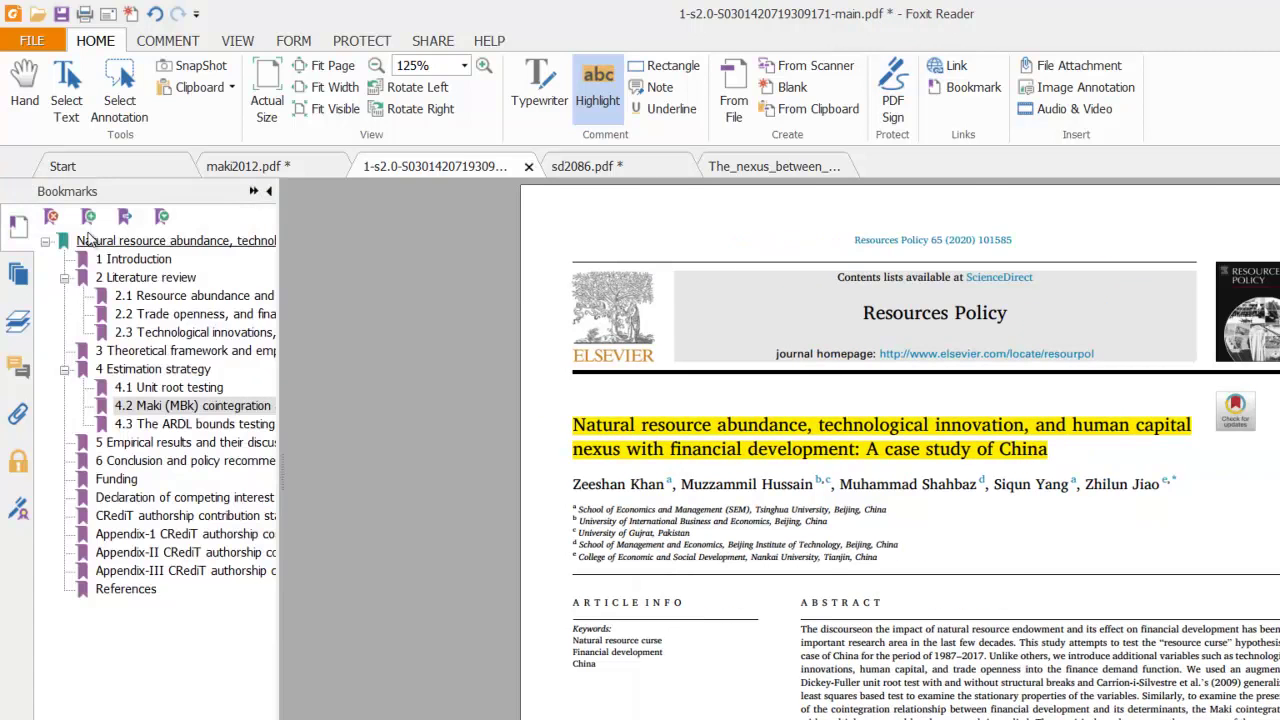
pyautogui.click(180, 399)
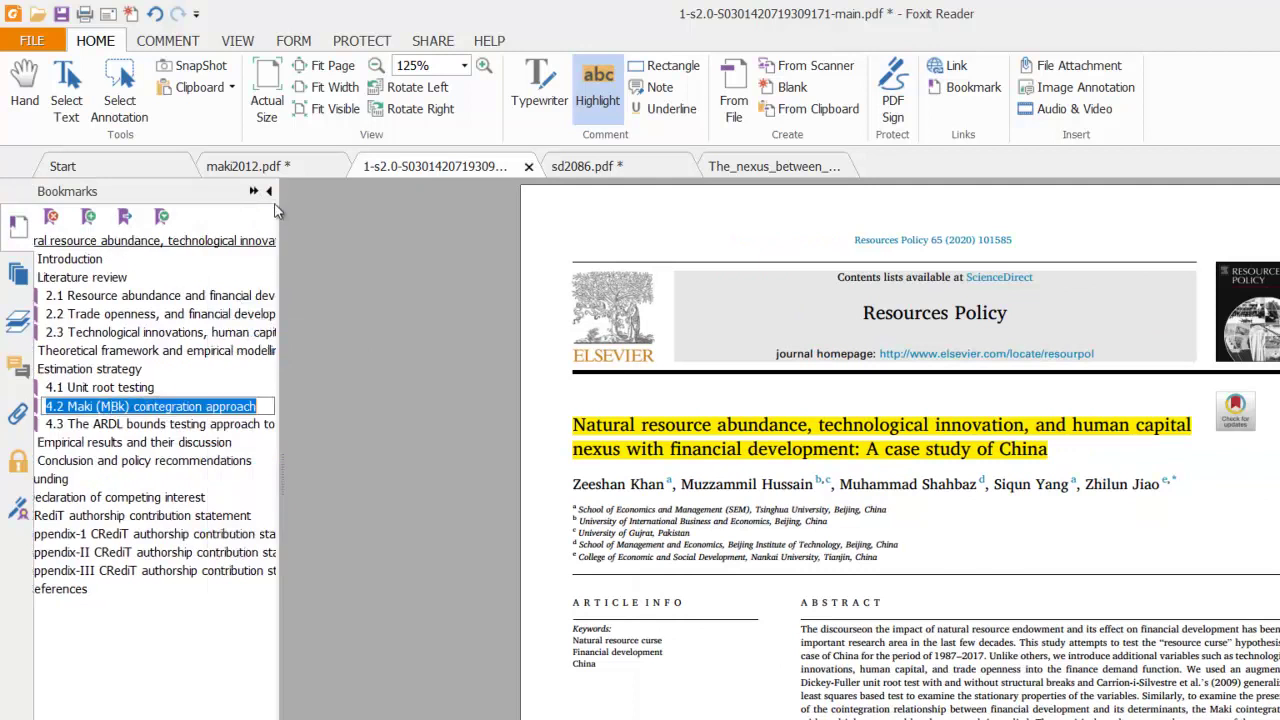
pyautogui.click(172, 406)
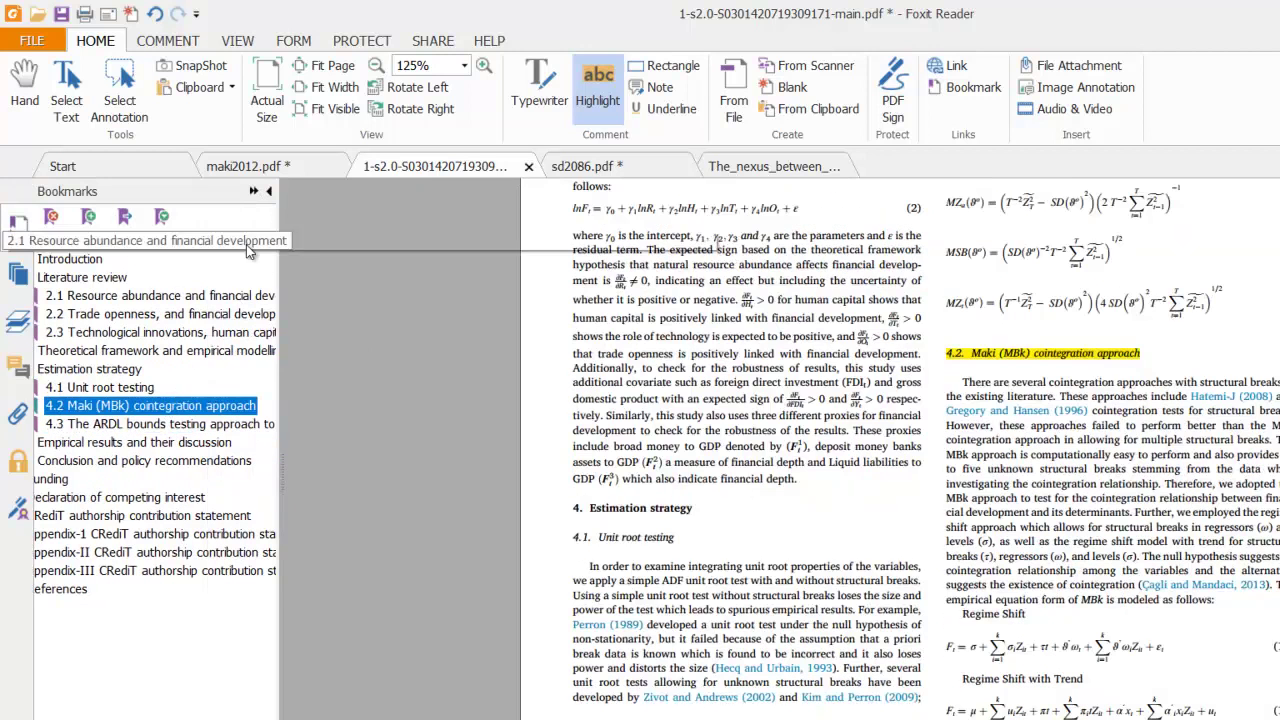
pyautogui.click(267, 193)
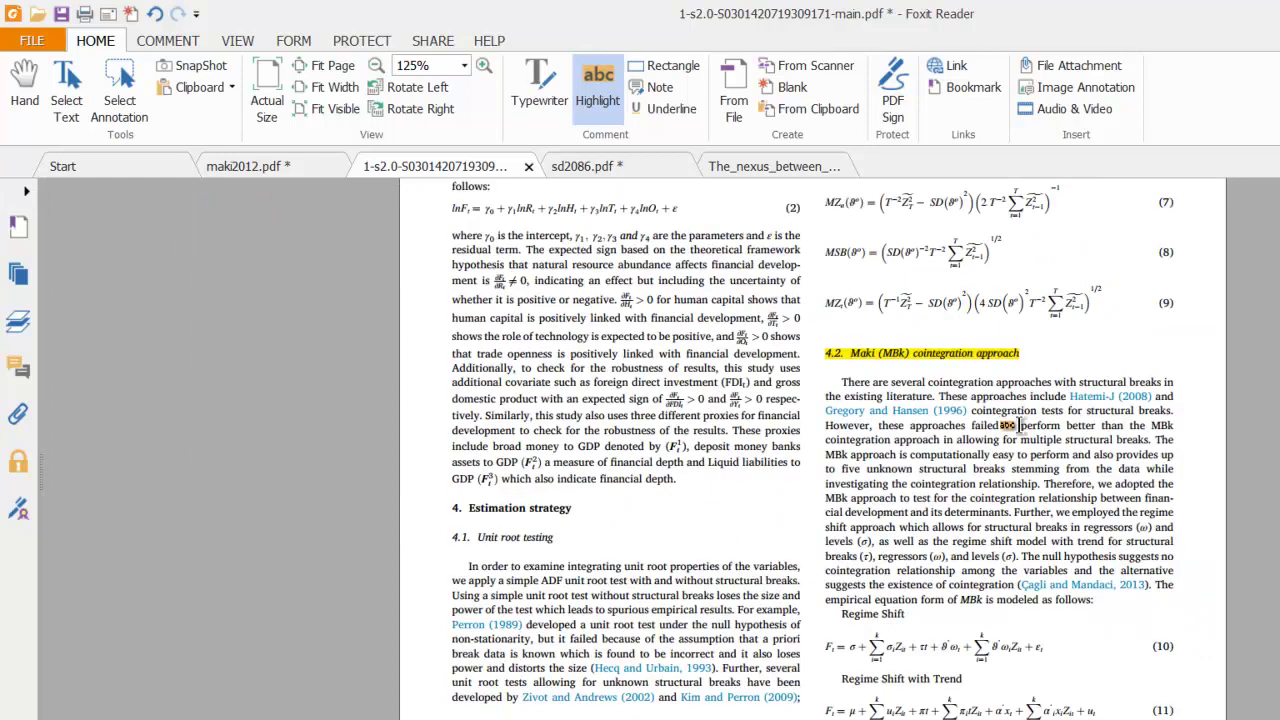
pyautogui.moveTo(840, 384); pyautogui.dragTo(1113, 601)
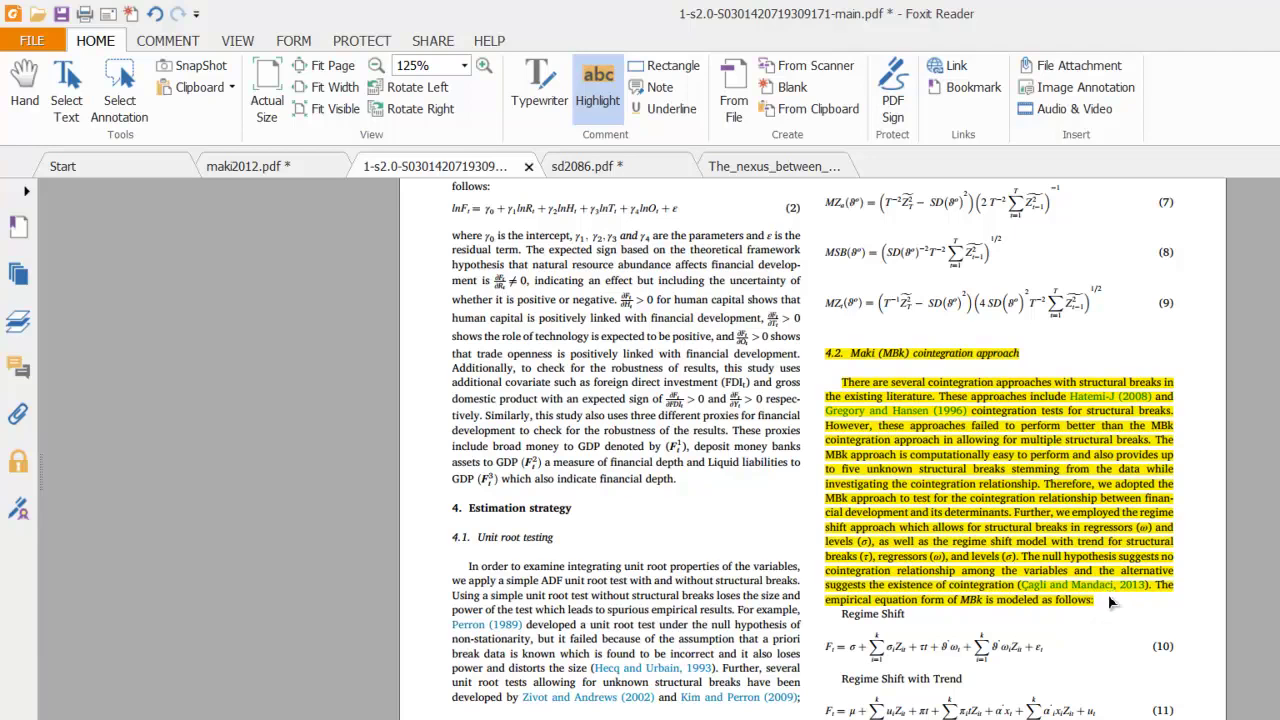
# Examine the title, the abstract and section 3.2.2 on Maki cointegration with multiple structural breaks in sd2086.pdf.
pyautogui.click(620, 165)
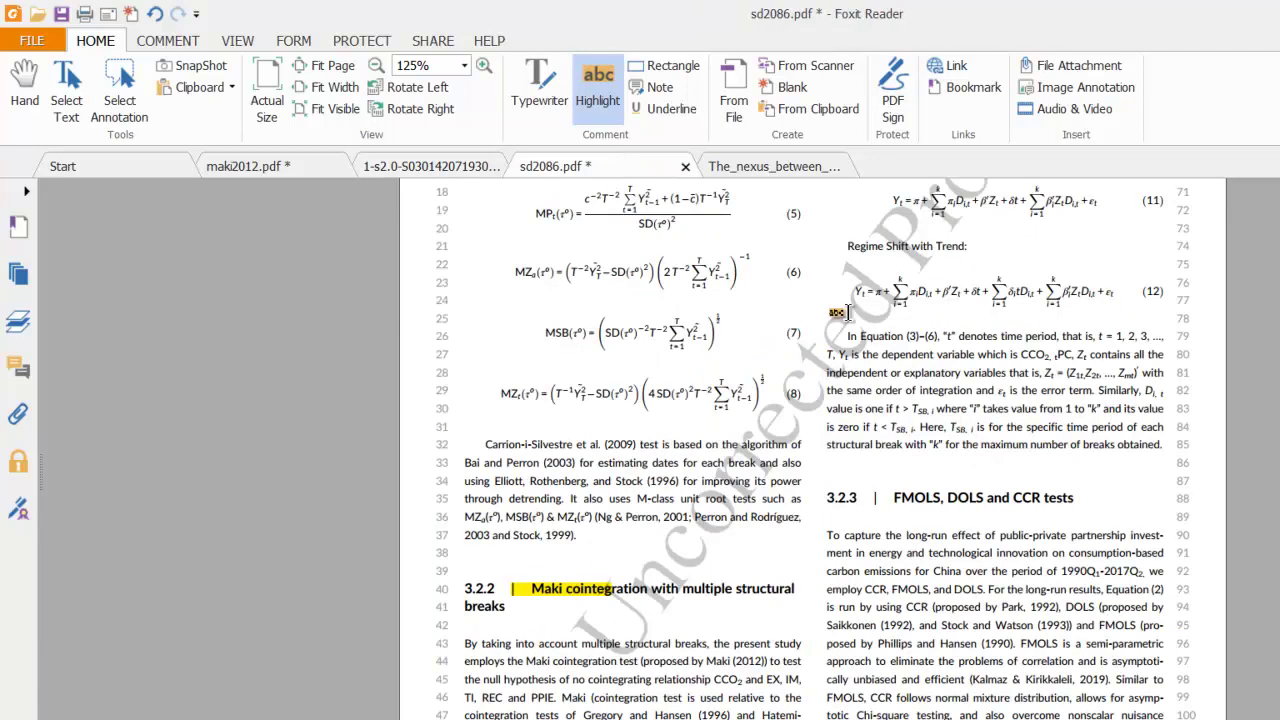
pyautogui.scroll(3, 925, 383)
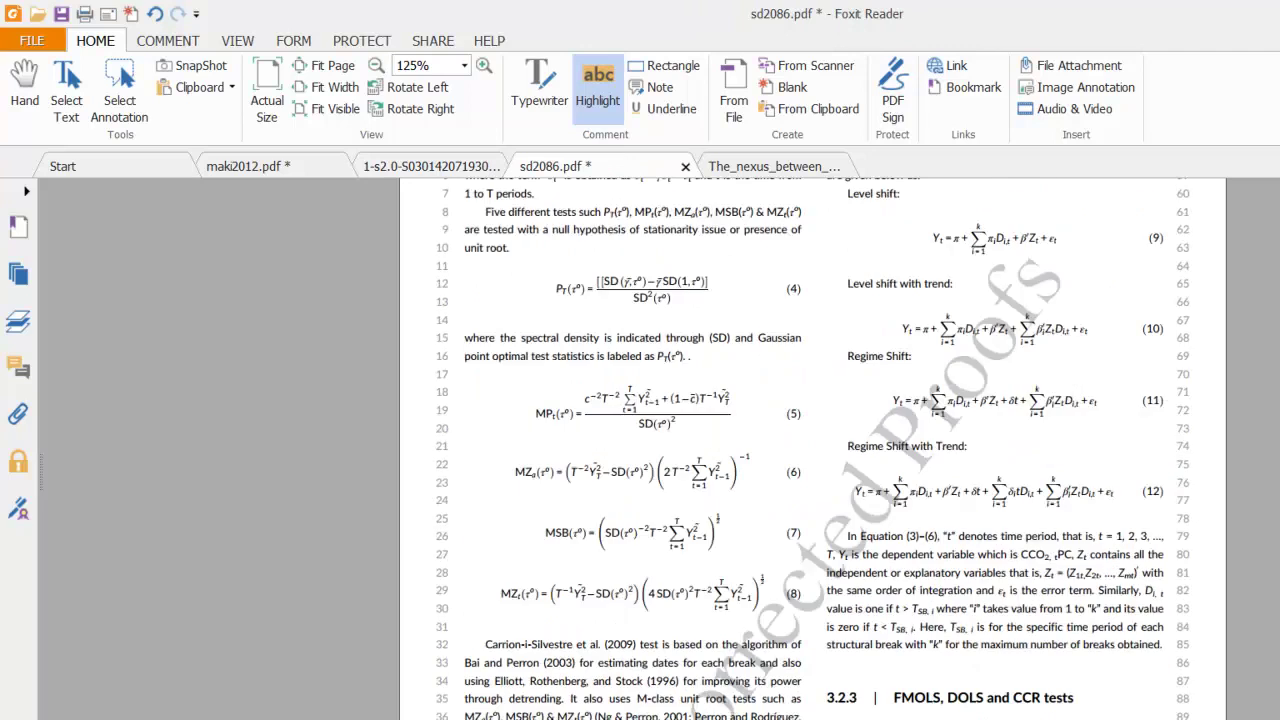
pyautogui.scroll(20, 1140, 295)
pyautogui.scroll(2, 1140, 295)
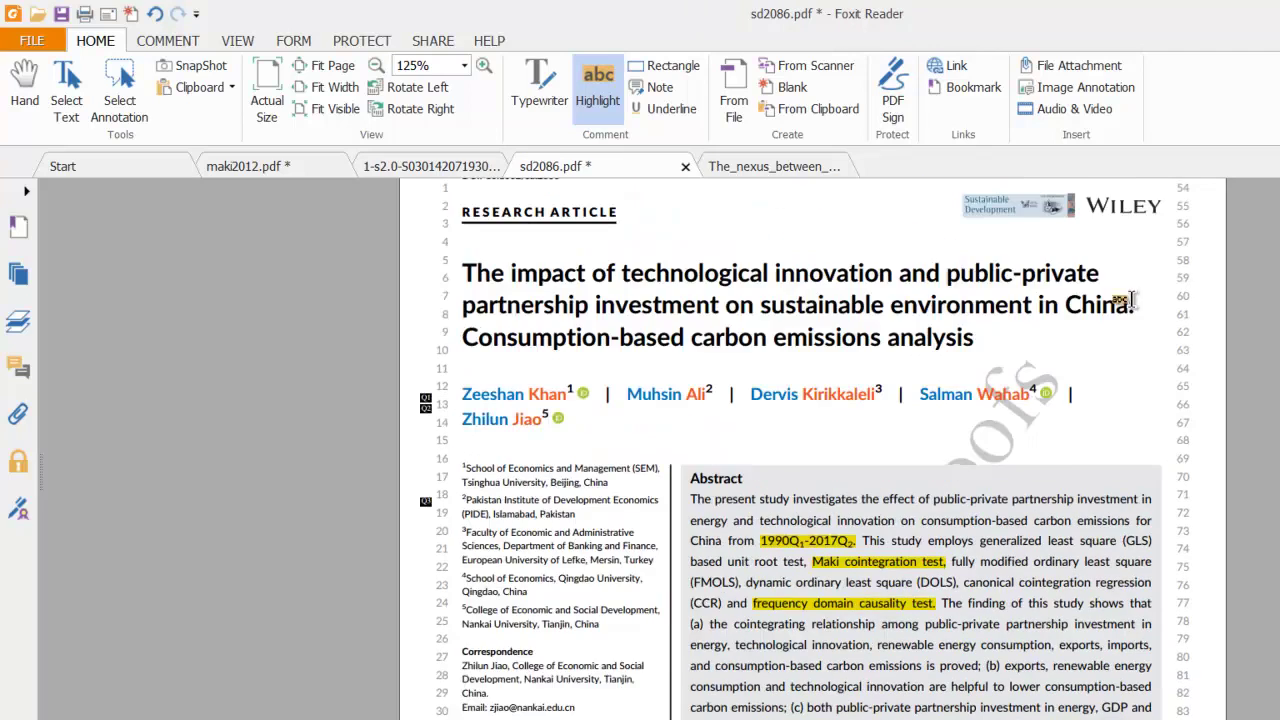
pyautogui.scroll(-3, 700, 348)
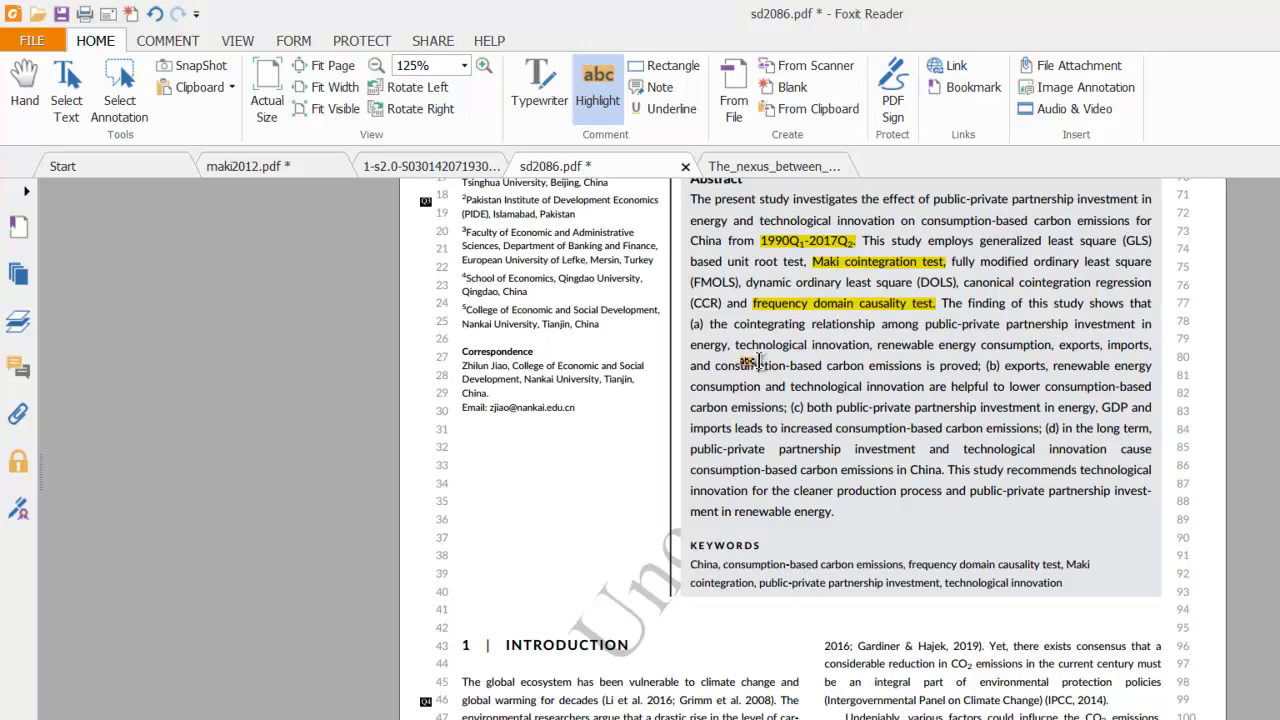
pyautogui.scroll(-10, 752, 362)
pyautogui.scroll(-20, 752, 360)
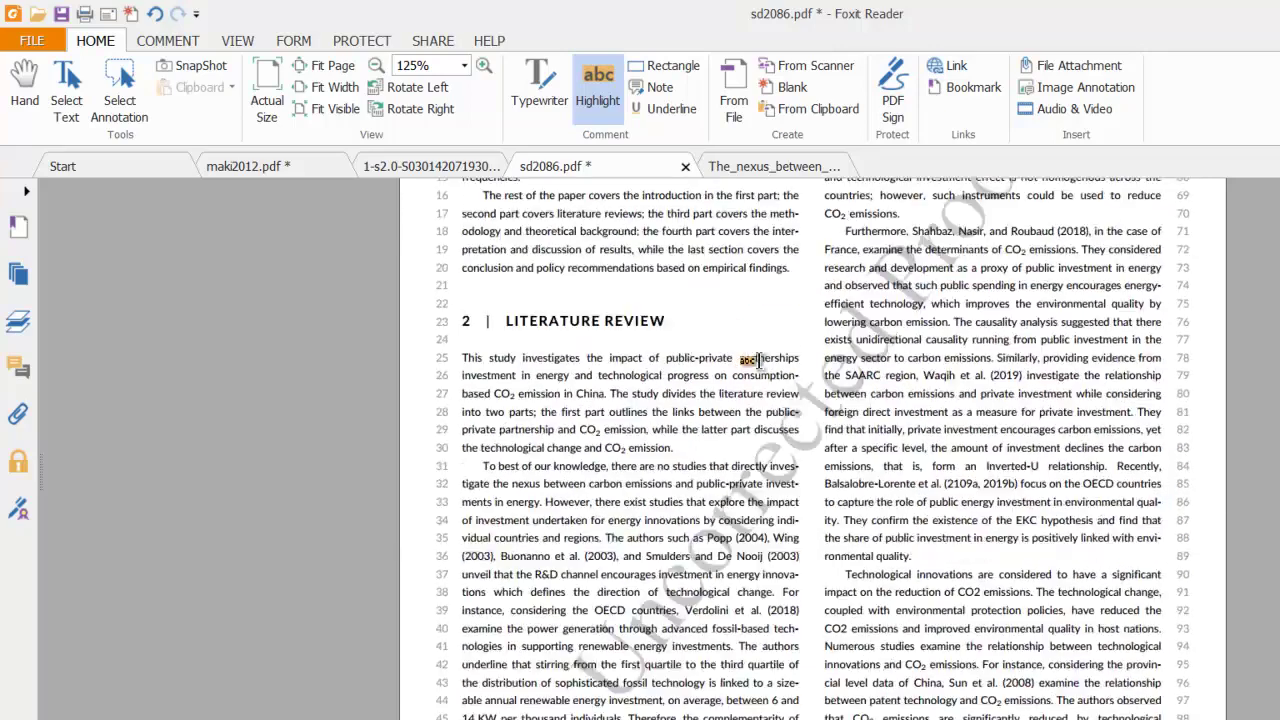
pyautogui.scroll(-12, 757, 353)
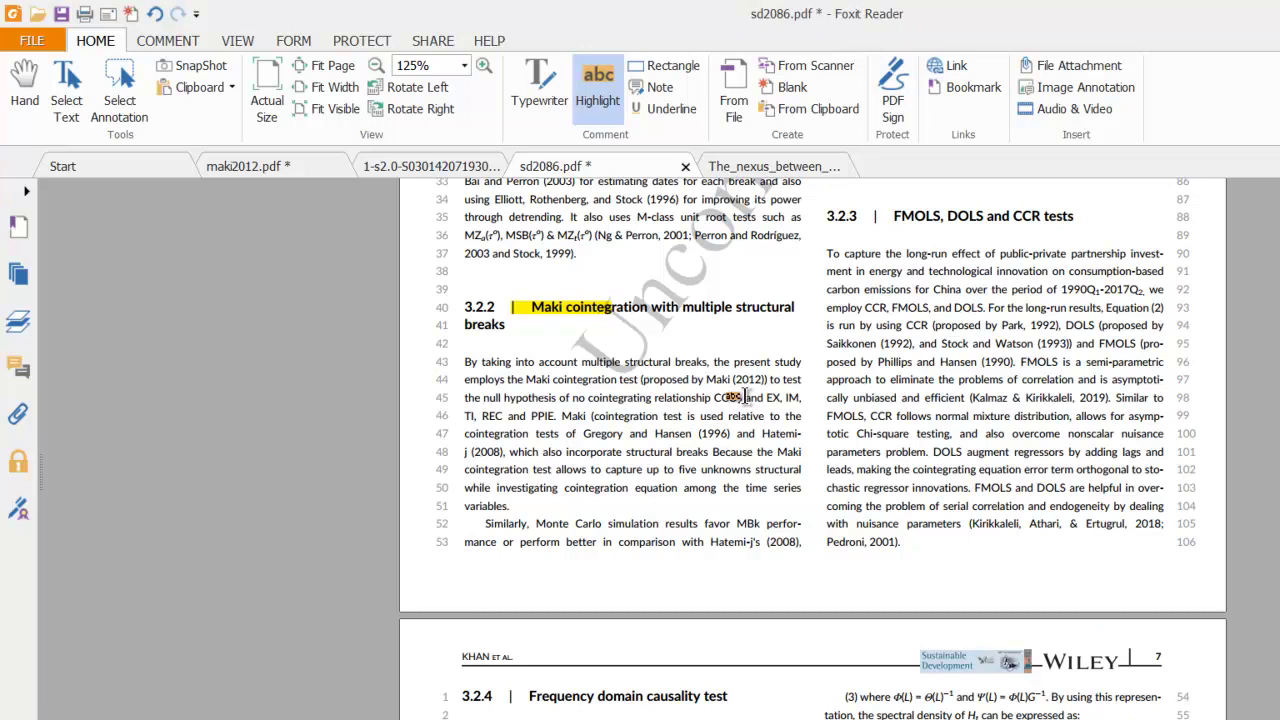
# Skim the article on the nexus between oil prices and stock prices, from its title page through the literature review.
pyautogui.click(765, 170)
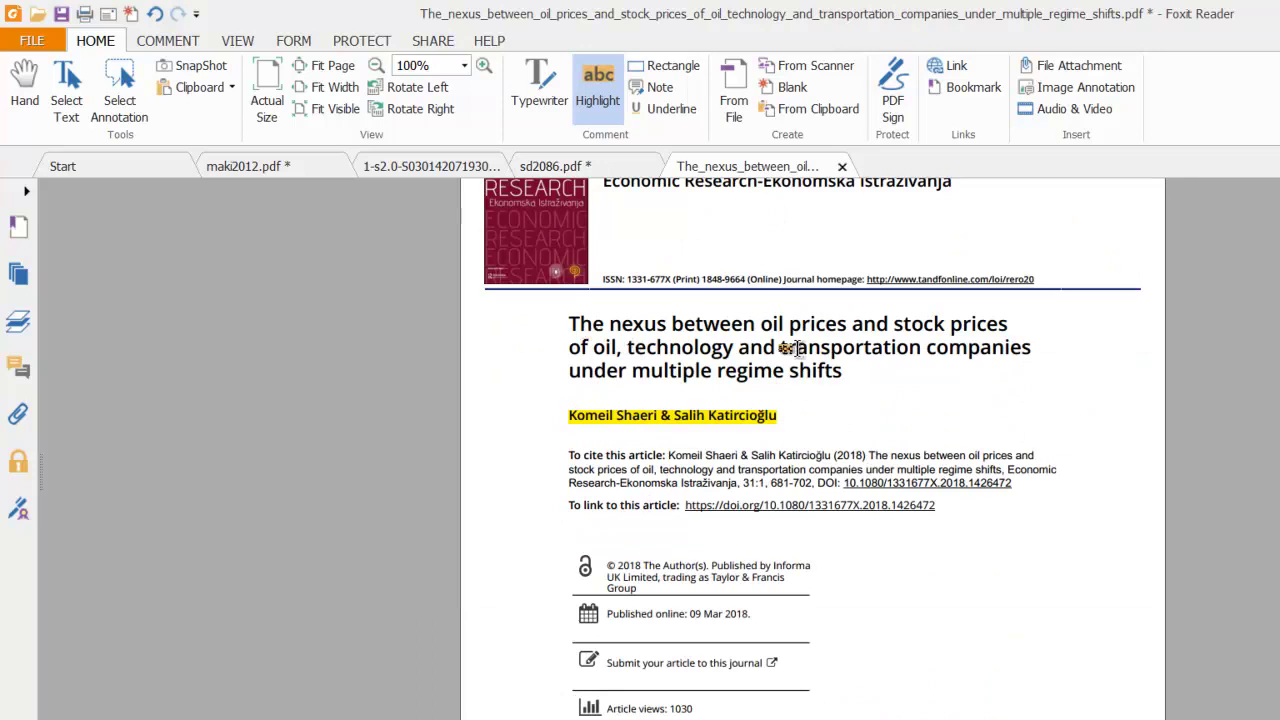
pyautogui.scroll(-3, 835, 366)
pyautogui.scroll(-15, 838, 366)
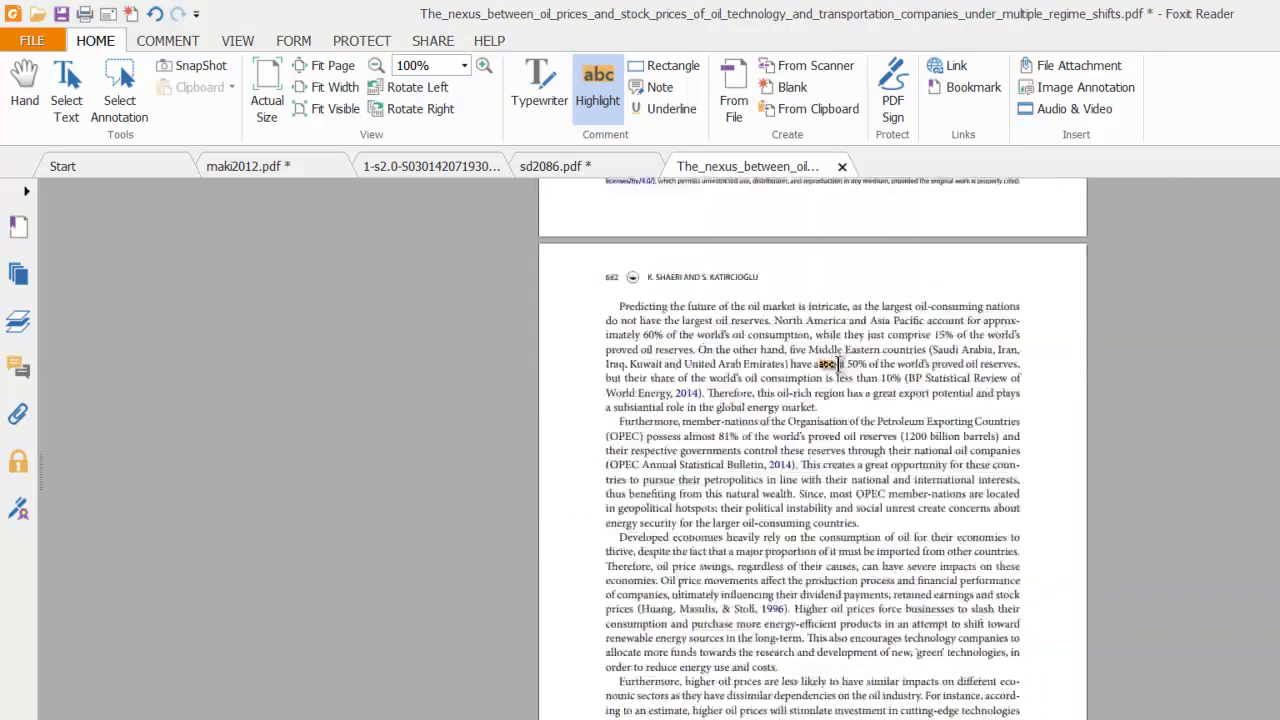
pyautogui.scroll(-3, 836, 364)
pyautogui.scroll(-10, 838, 364)
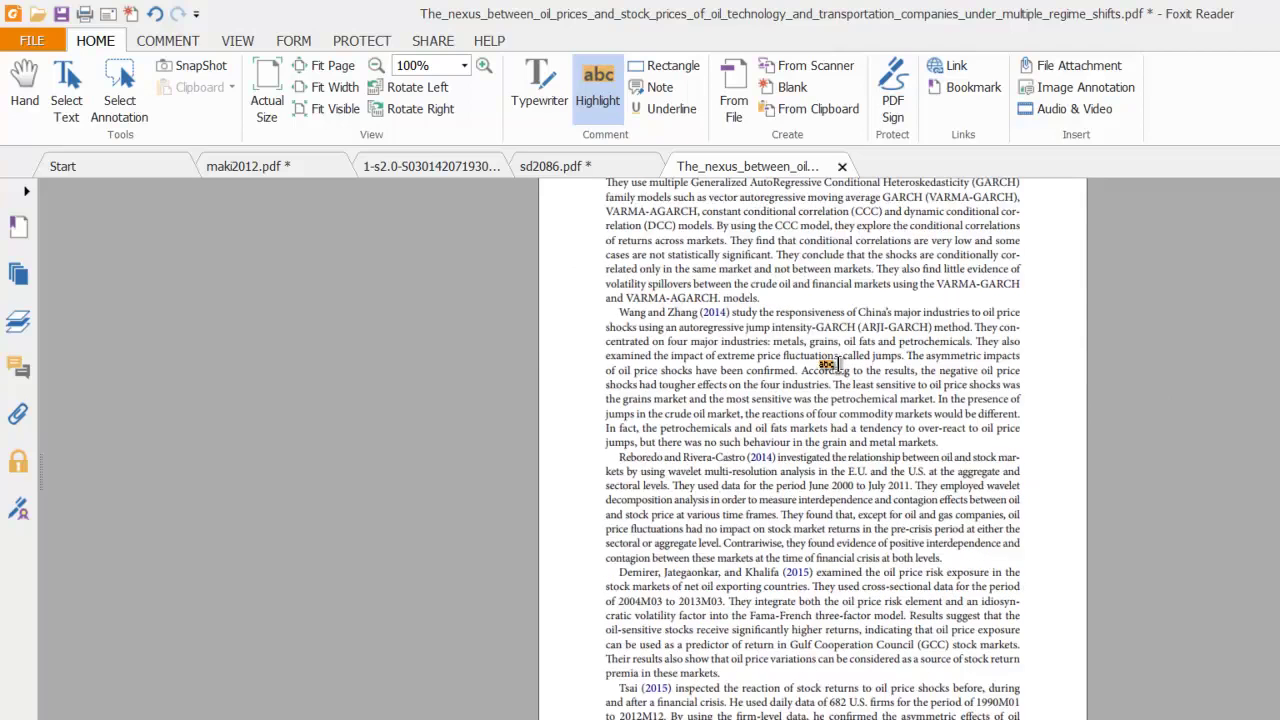
pyautogui.scroll(-4, 838, 366)
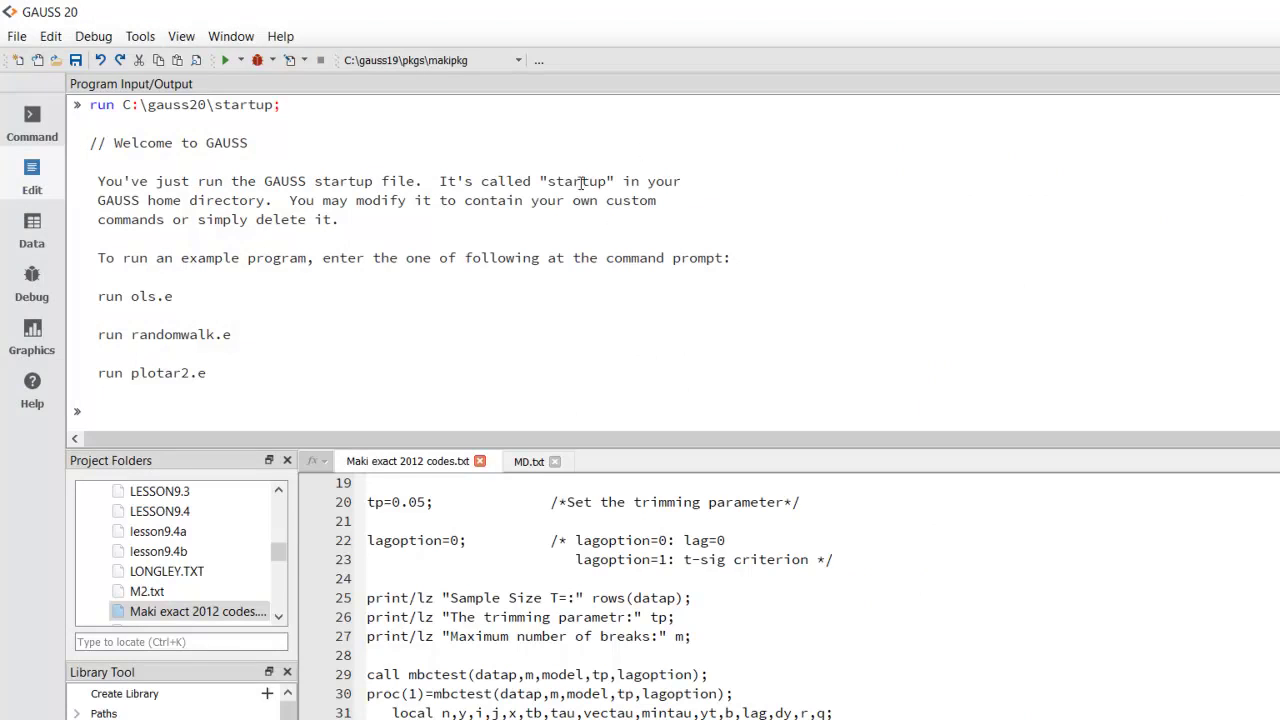
pyautogui.click(143, 37)
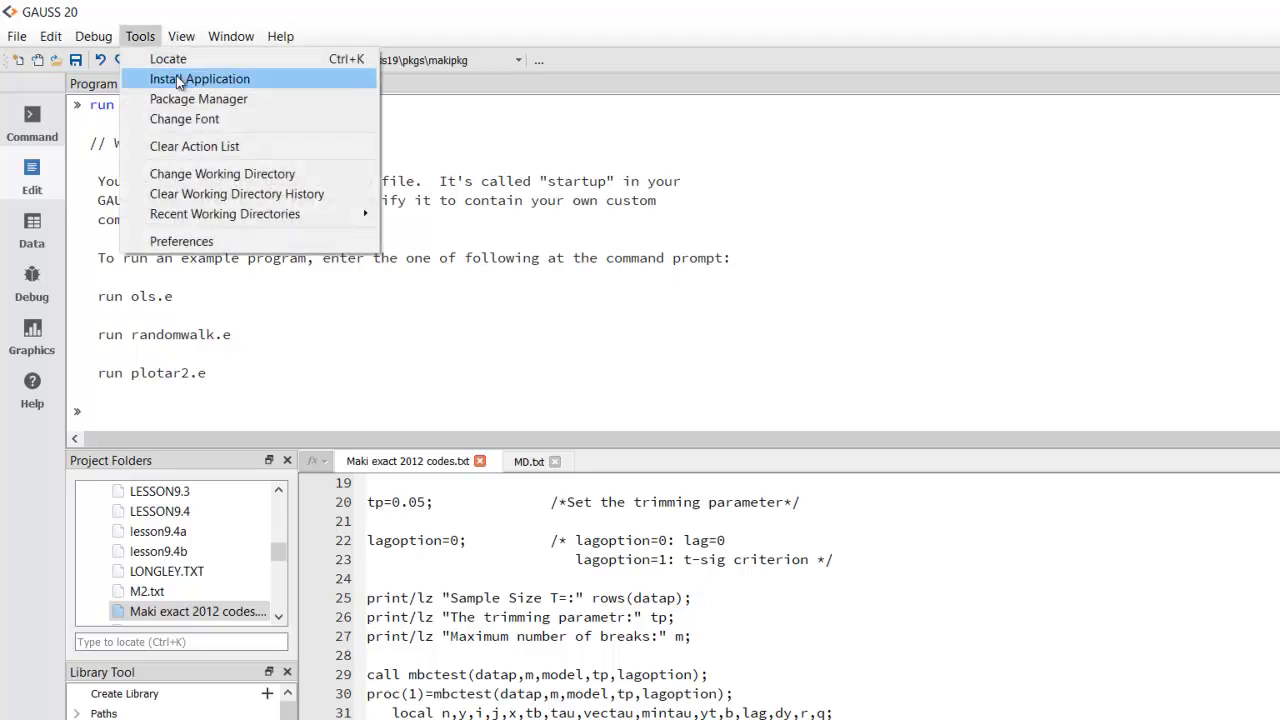
pyautogui.click(475, 157)
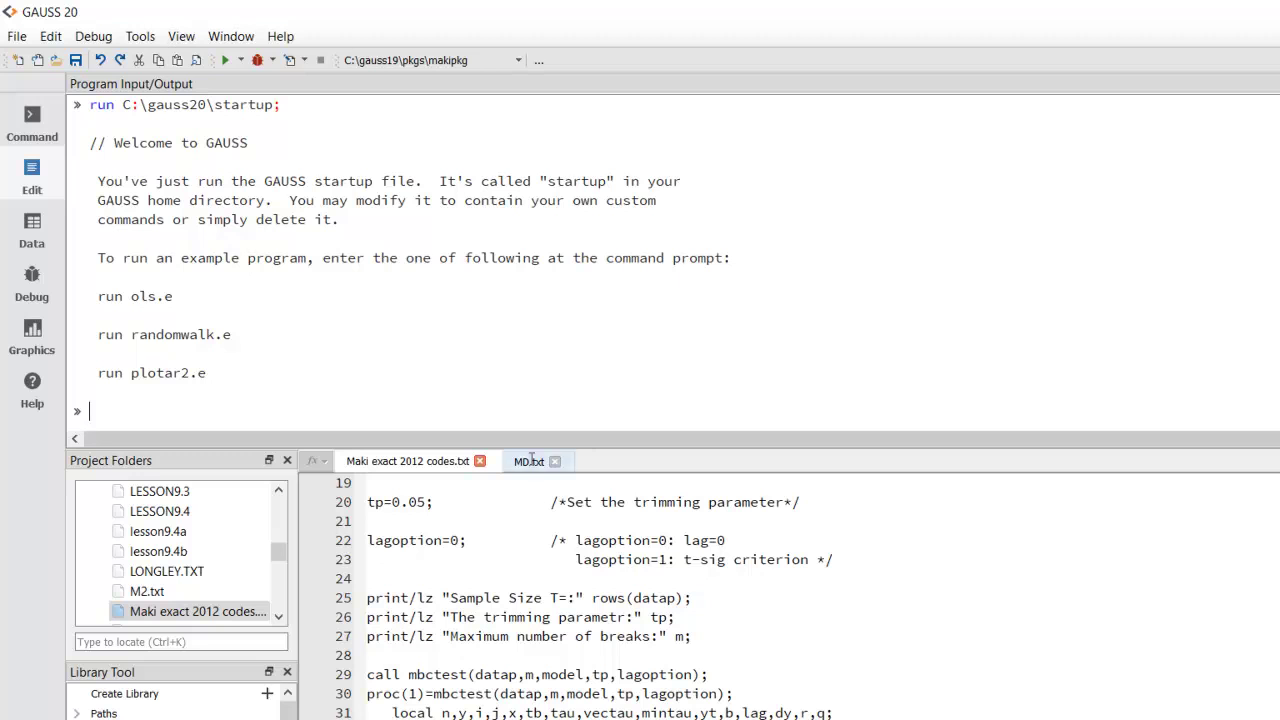
# Review the data rows in MD.txt and the opening lines of Maki exact 2012 codes.txt.
pyautogui.click(524, 463)
pyautogui.scroll(-12, 410, 485)
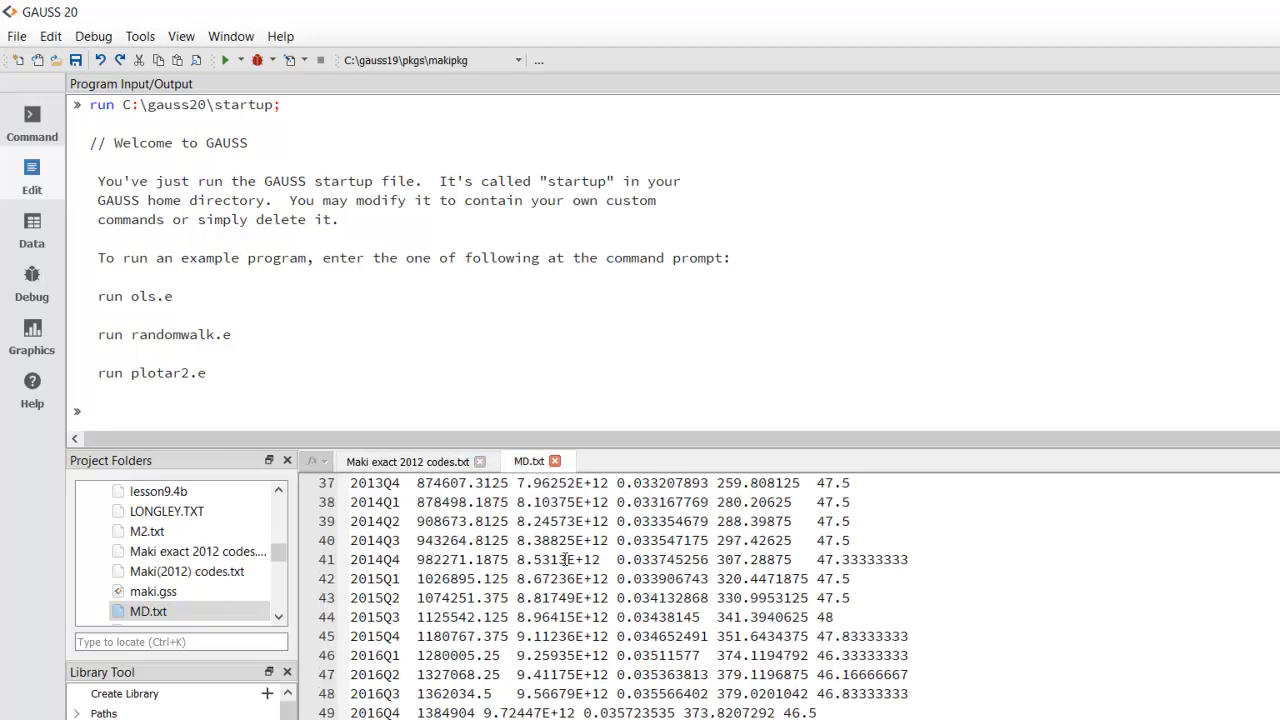
pyautogui.click(410, 463)
pyautogui.scroll(-2, 573, 615)
pyautogui.scroll(3, 573, 632)
pyautogui.scroll(5, 573, 632)
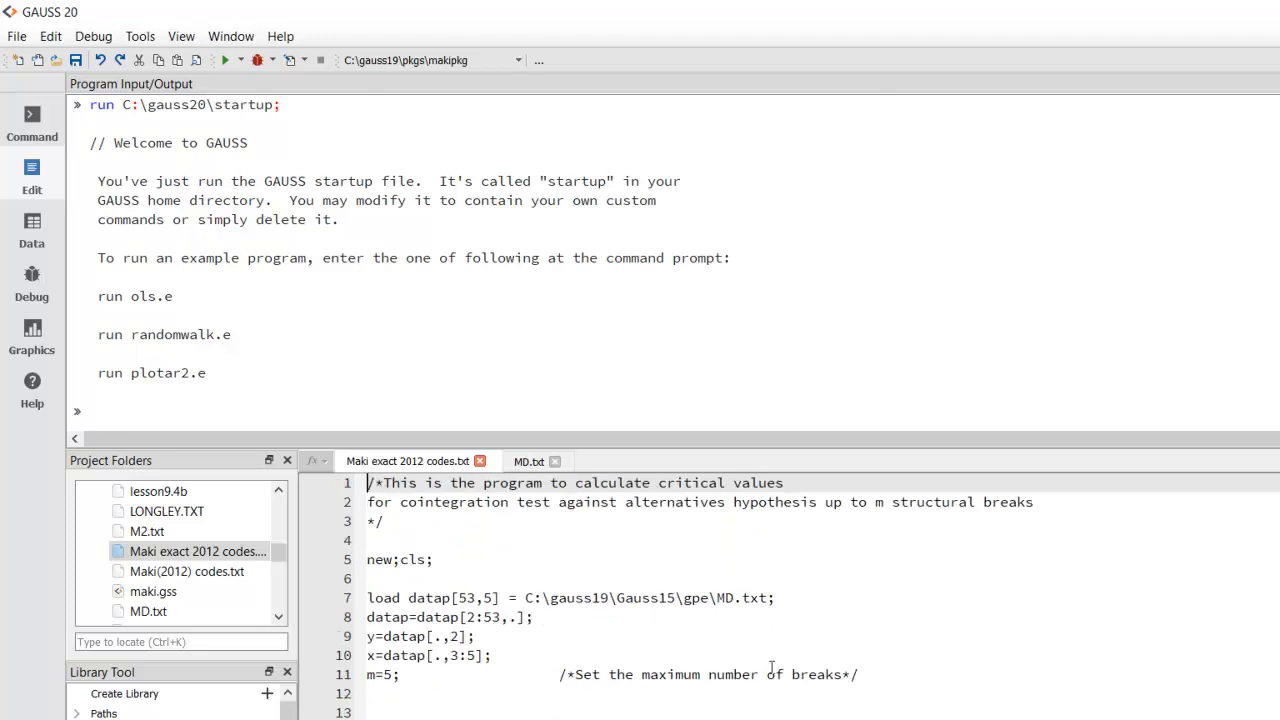
# Switch to Foxit Reader and review the finance demand equation and the Maki section in the Resources Policy article.
pyautogui.hotkey('alt', 'Tab')
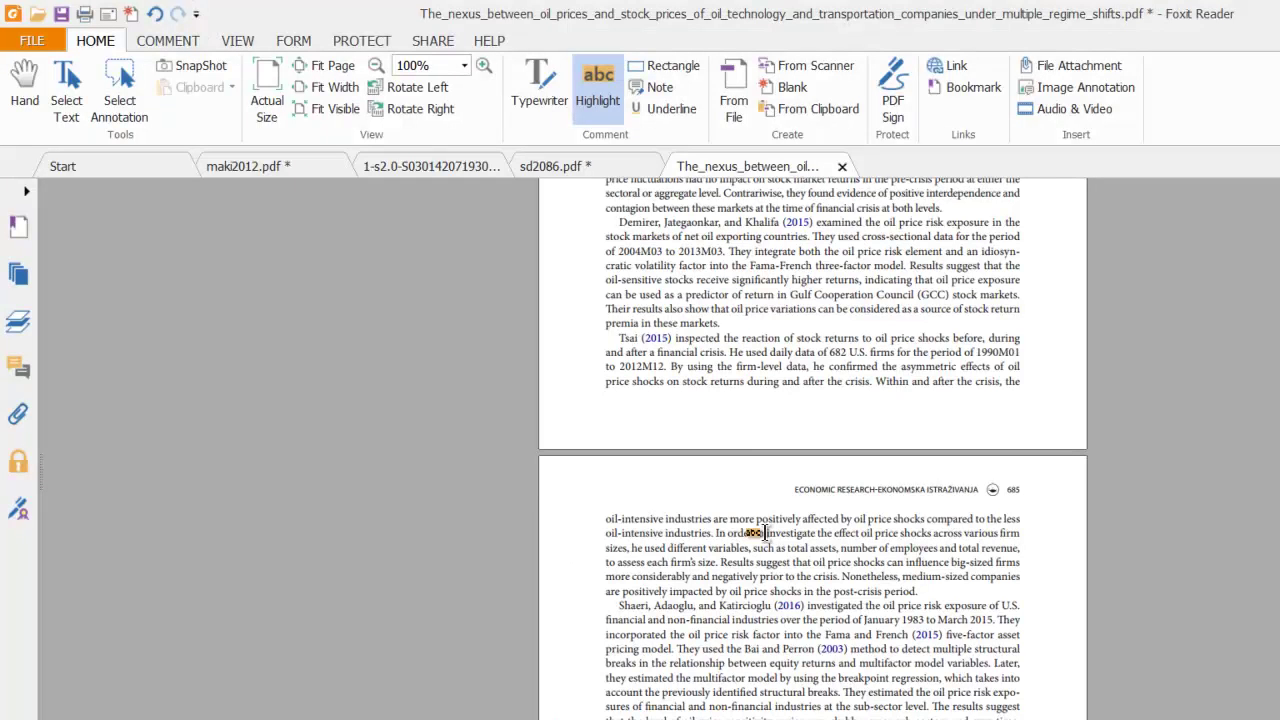
pyautogui.click(251, 166)
pyautogui.click(478, 168)
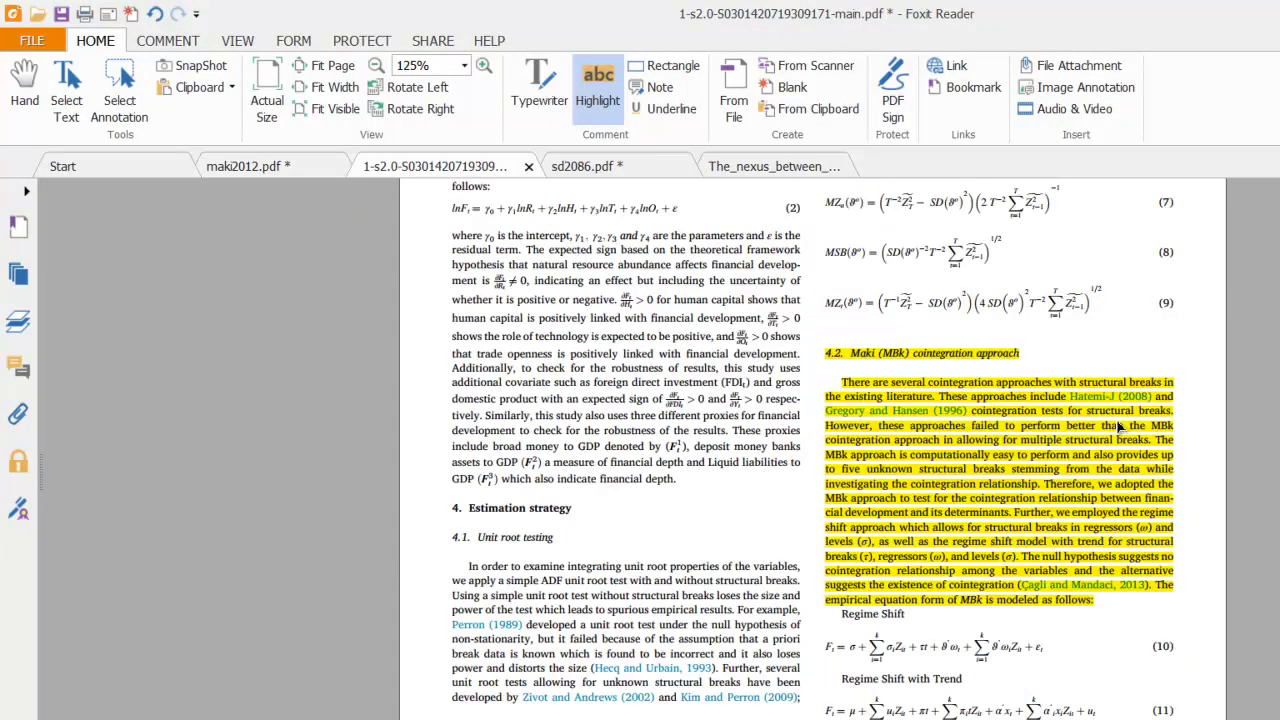
pyautogui.scroll(8, 1118, 427)
pyautogui.scroll(-5, 1117, 423)
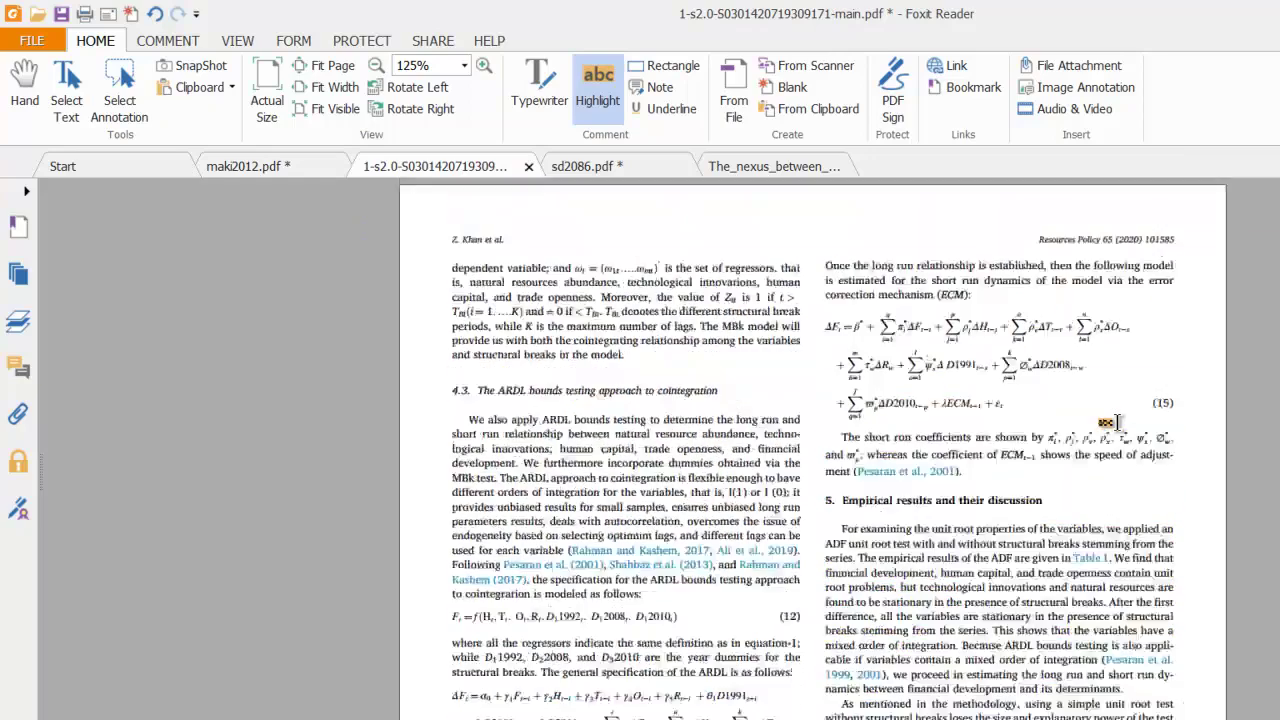
pyautogui.scroll(5, 1117, 423)
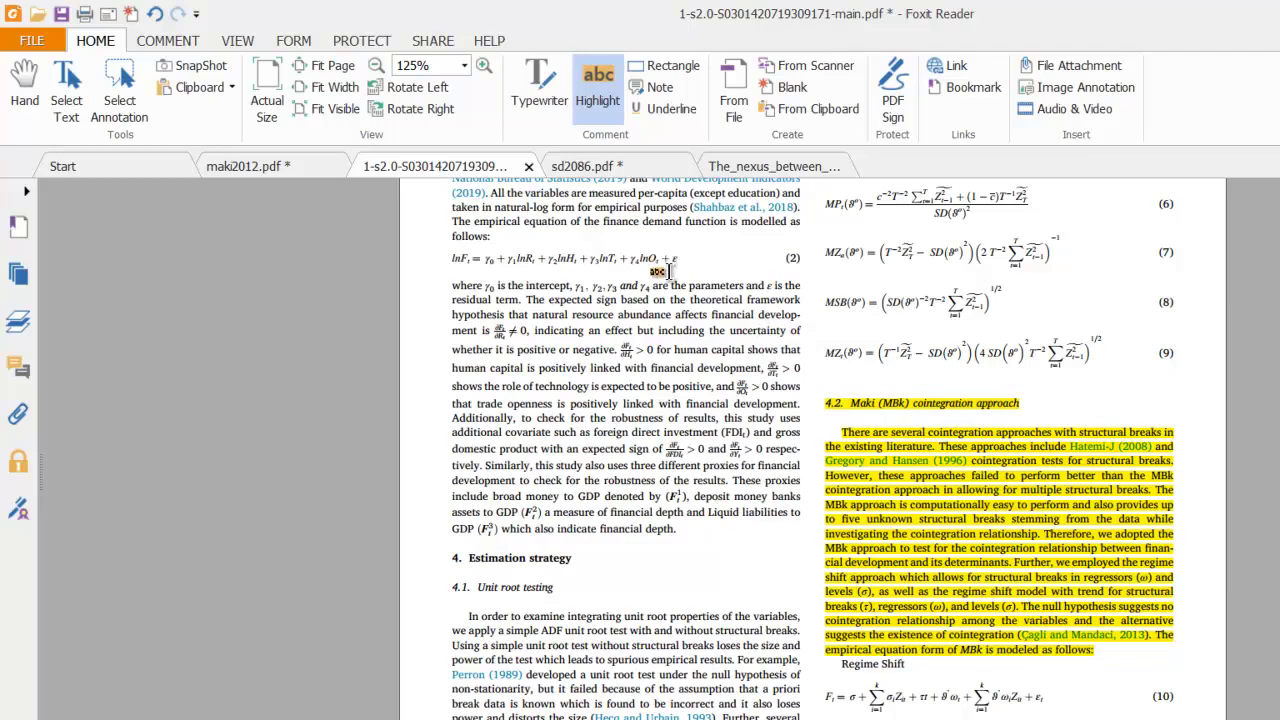
pyautogui.scroll(-5, 660, 312)
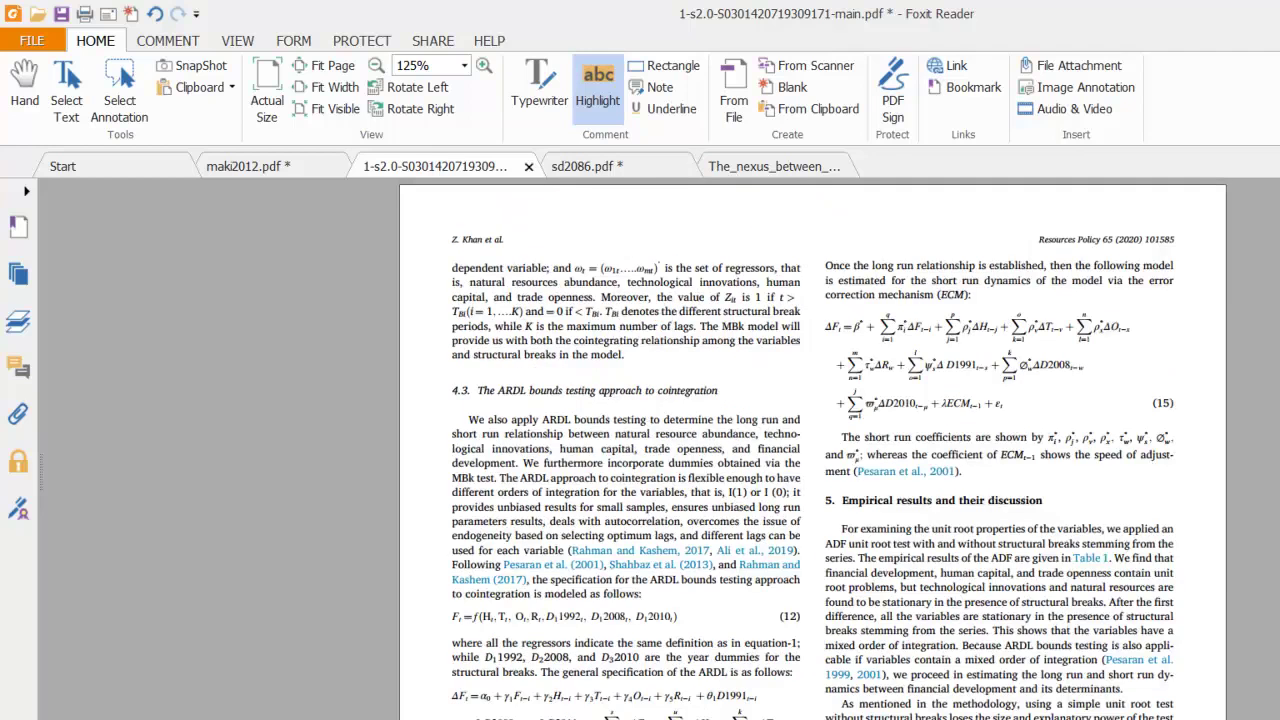
# Switch back to GAUSS and set the model parameter in Maki exact 2012 codes.txt to 0 for level shift.
pyautogui.hotkey('alt', 'Tab')
pyautogui.scroll(-3, 562, 618)
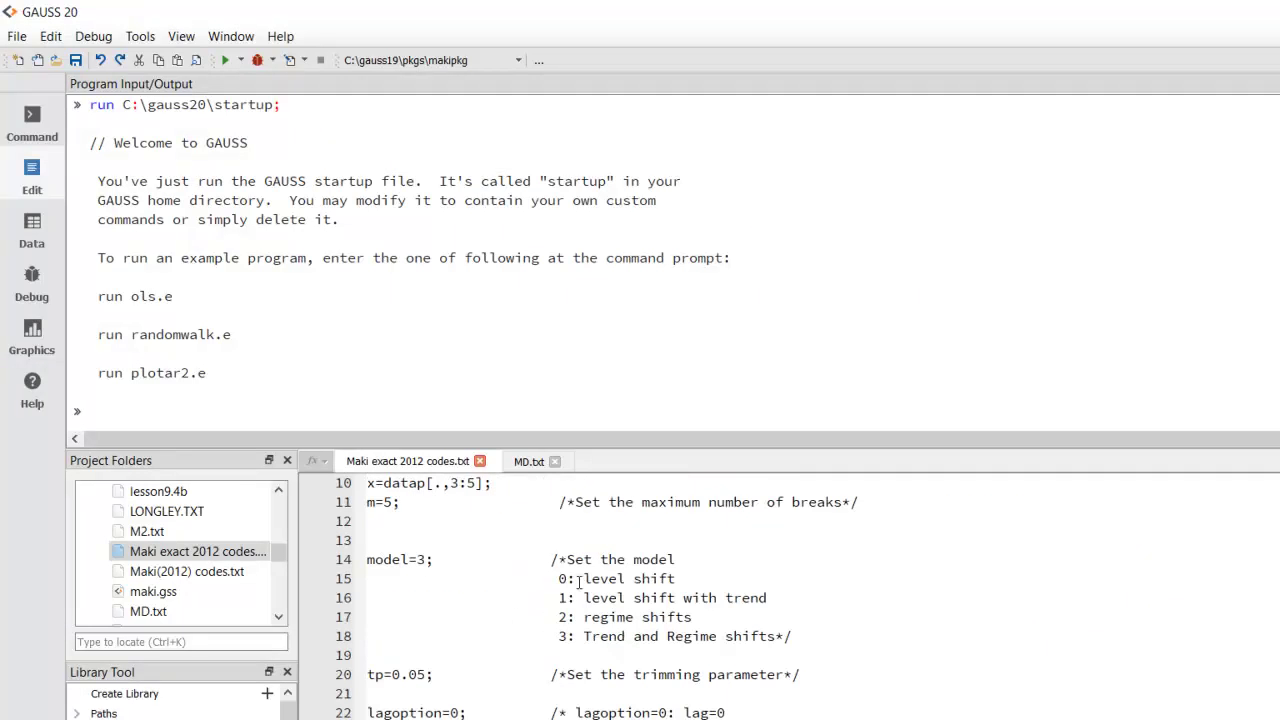
pyautogui.doubleClick(422, 560)
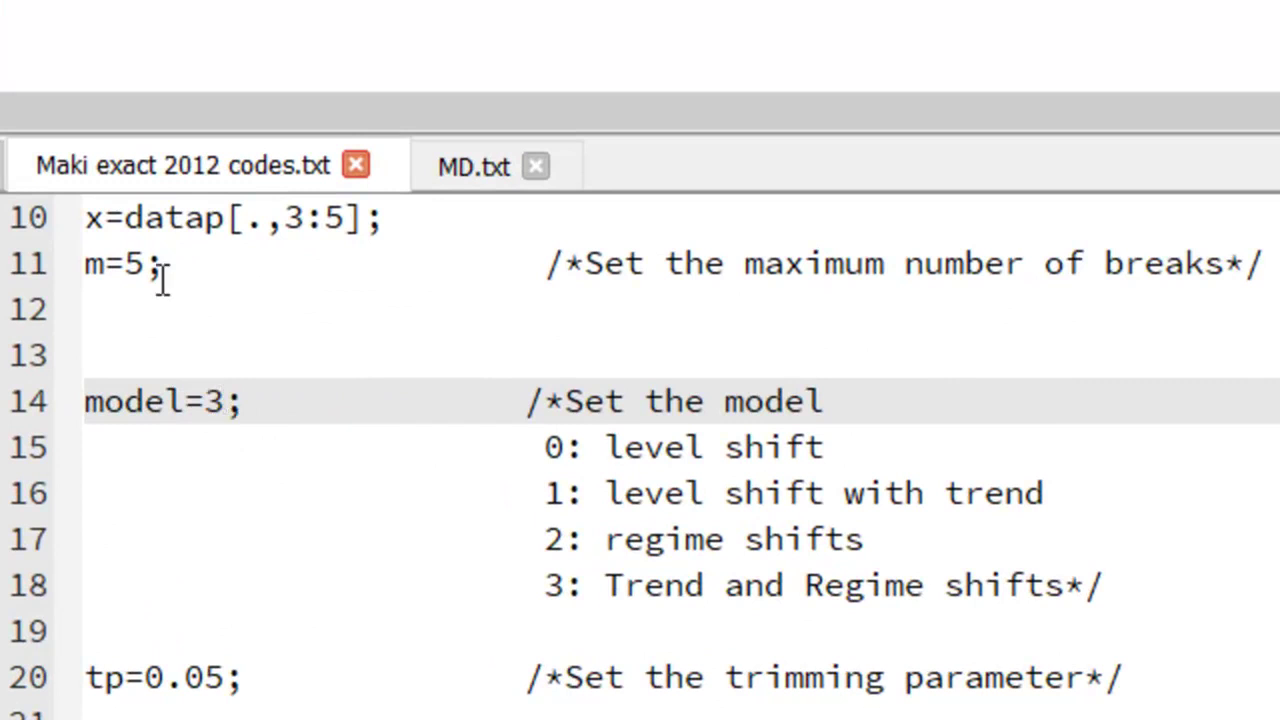
pyautogui.click(127, 263)
pyautogui.moveTo(131, 263); pyautogui.dragTo(156, 263)
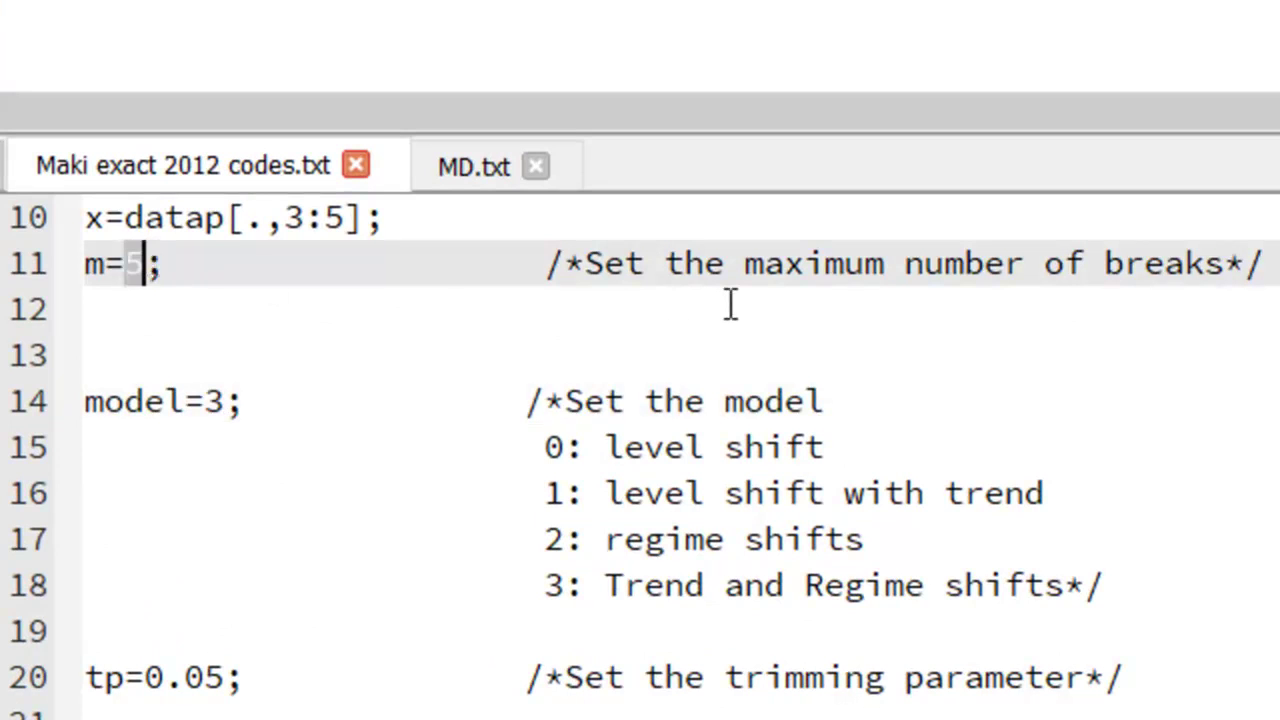
pyautogui.moveTo(225, 413); pyautogui.dragTo(206, 413)
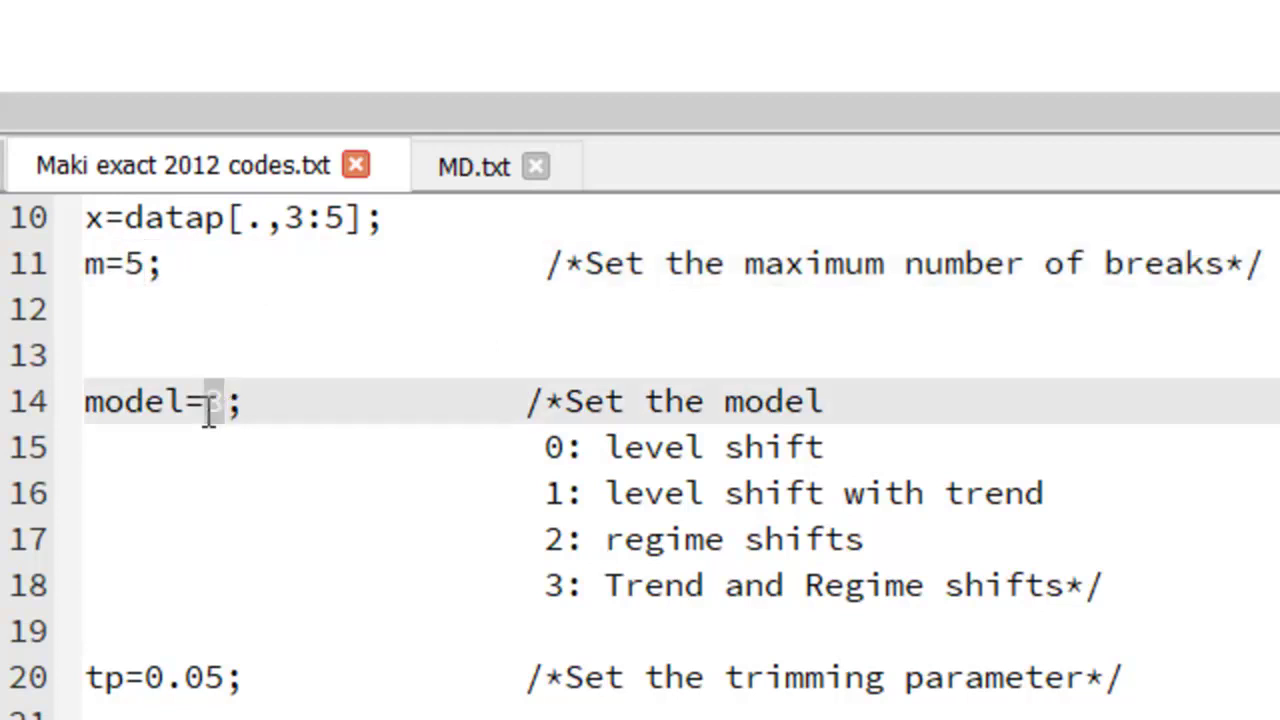
pyautogui.write('0')
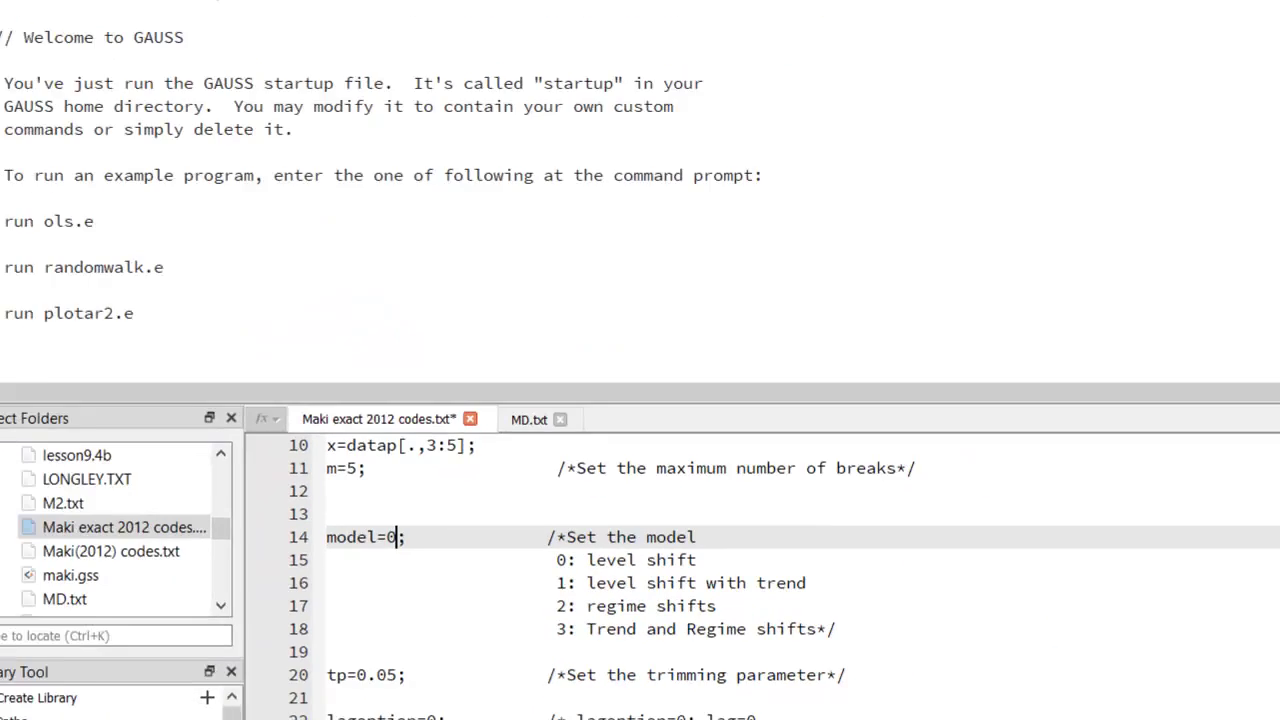
# Run the current program file and check the break points and test statistic in its output.
pyautogui.click(243, 60)
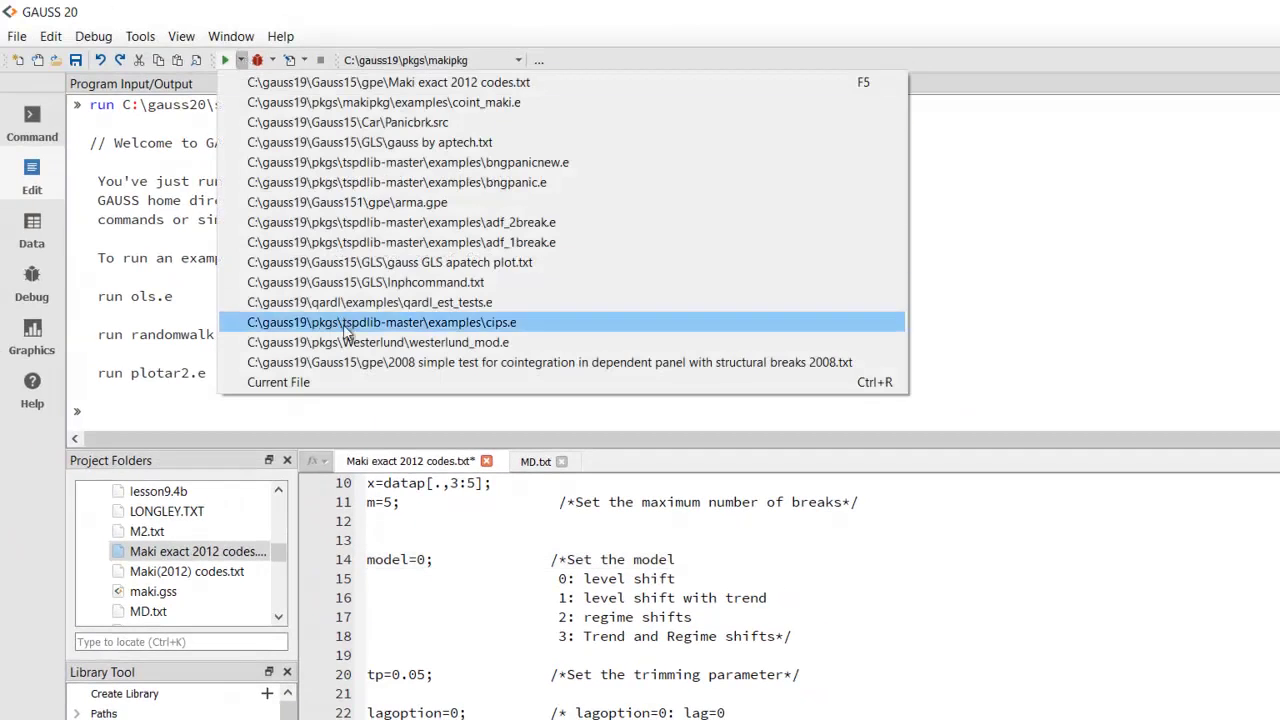
pyautogui.click(337, 379)
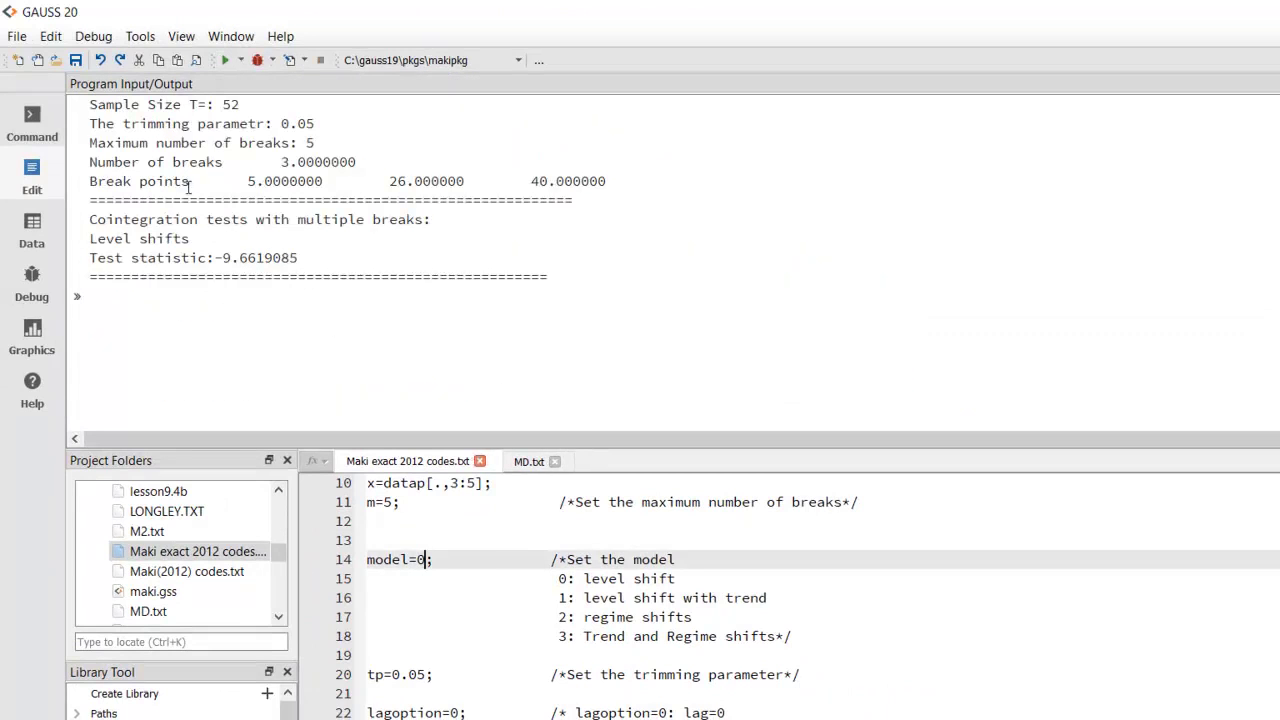
pyautogui.moveTo(98, 181); pyautogui.dragTo(635, 183)
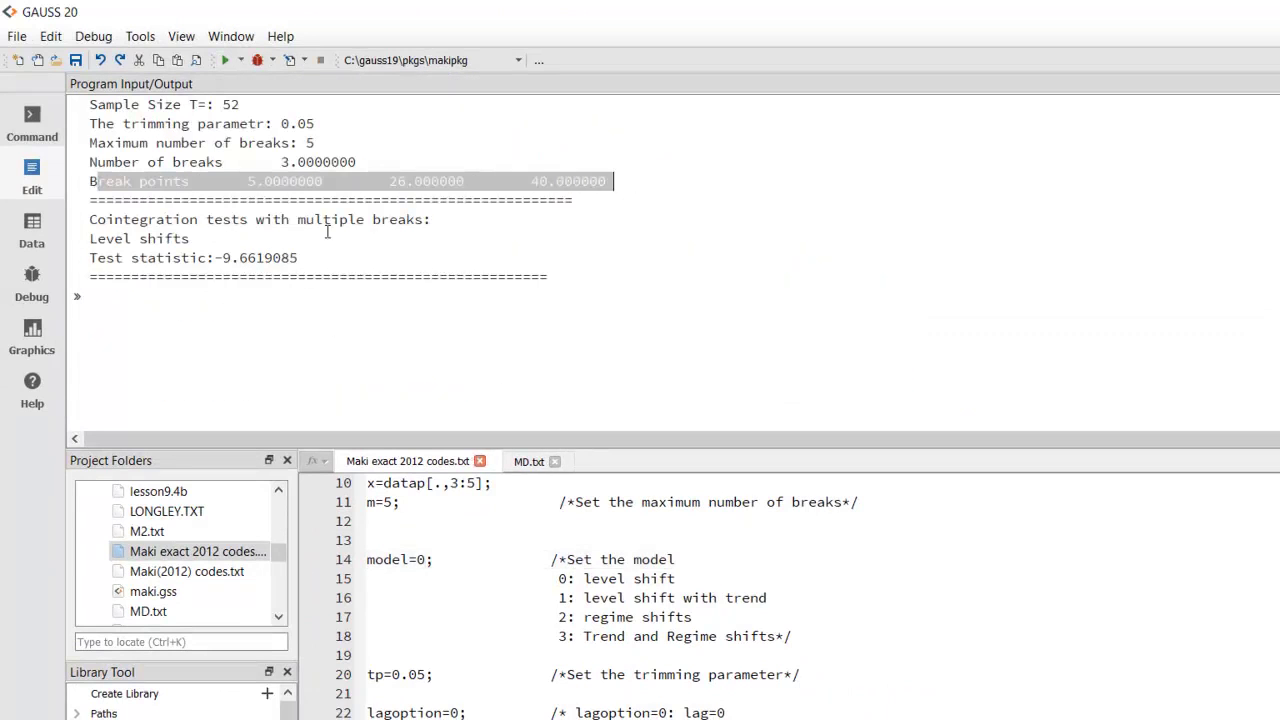
pyautogui.moveTo(306, 258); pyautogui.dragTo(123, 258)
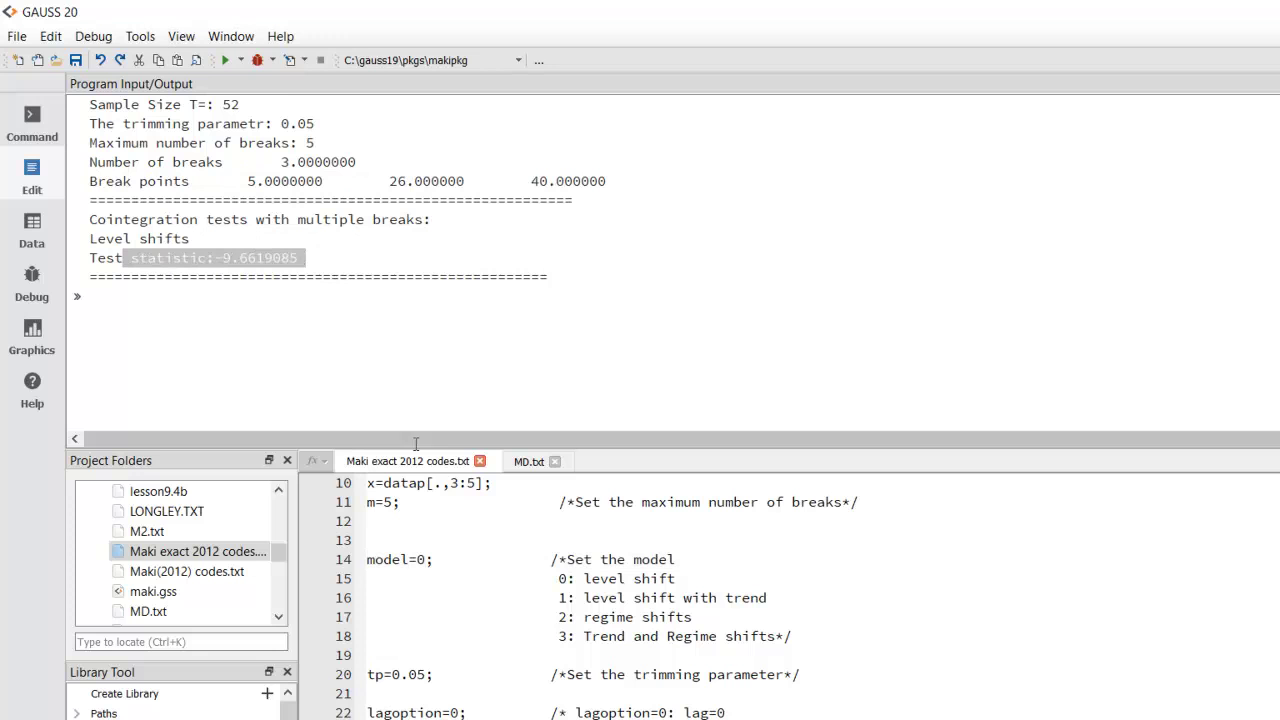
# Set the model parameter in Maki exact 2012 codes.txt to 1 for level shift with trend and run the file.
pyautogui.click(422, 560)
pyautogui.write('1')
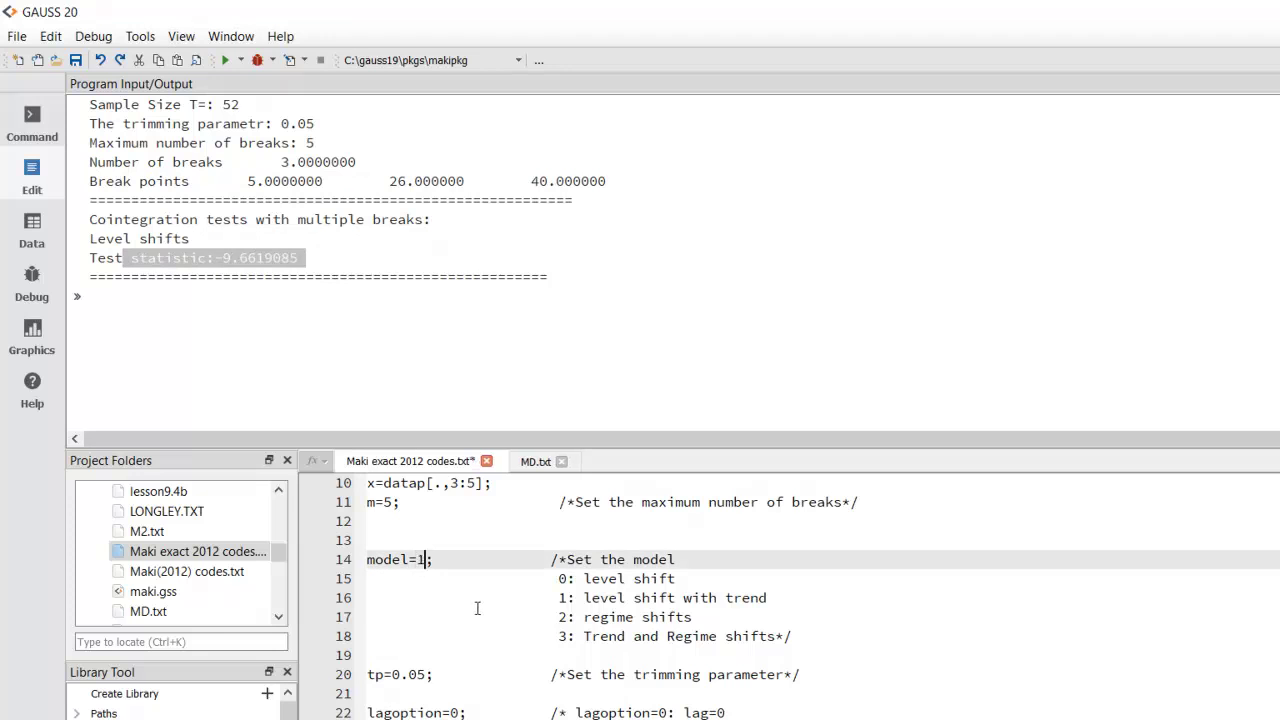
pyautogui.click(242, 61)
pyautogui.click(345, 382)
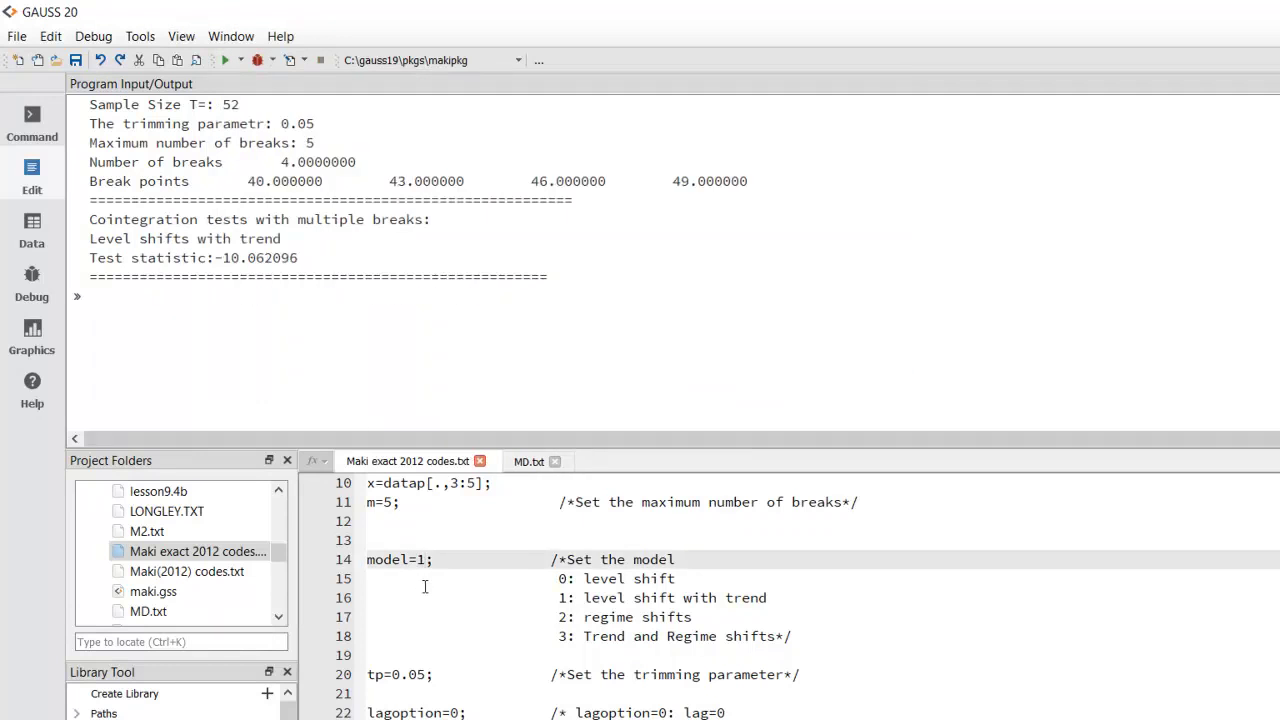
# Change the model parameter to 2 for regime shifts and run the program file again.
pyautogui.write('2')
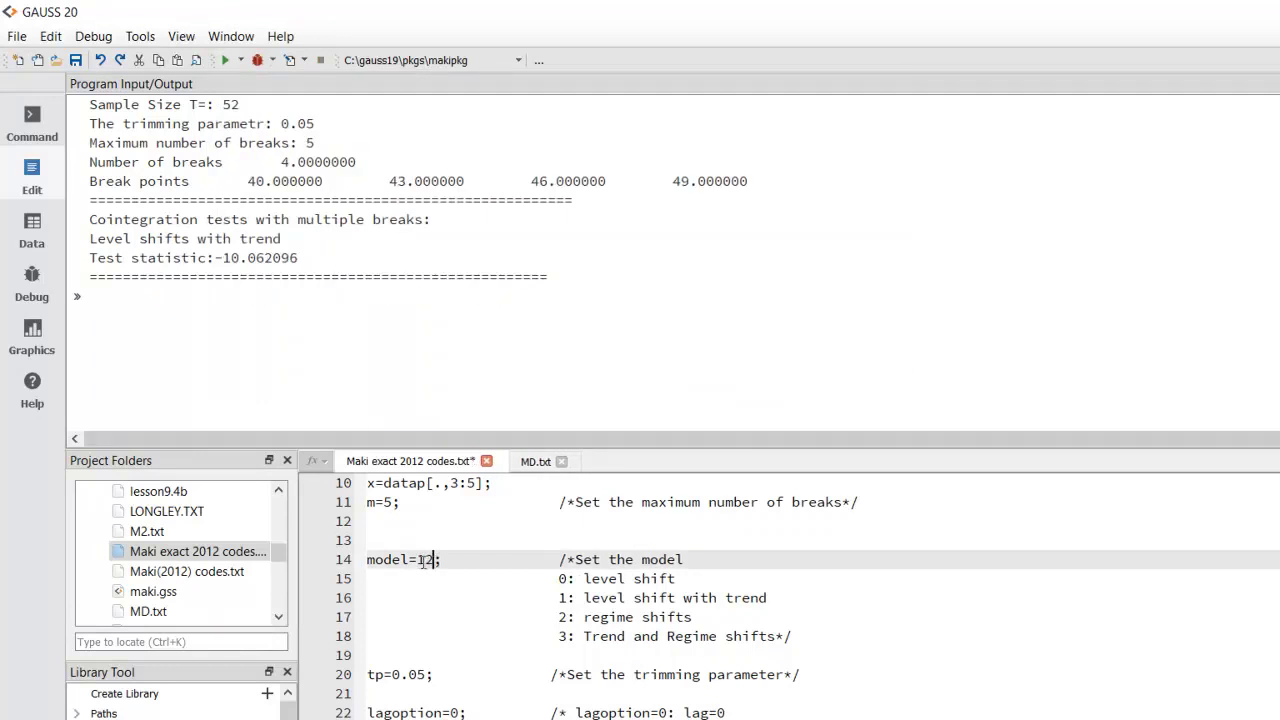
pyautogui.press('BackSpace')
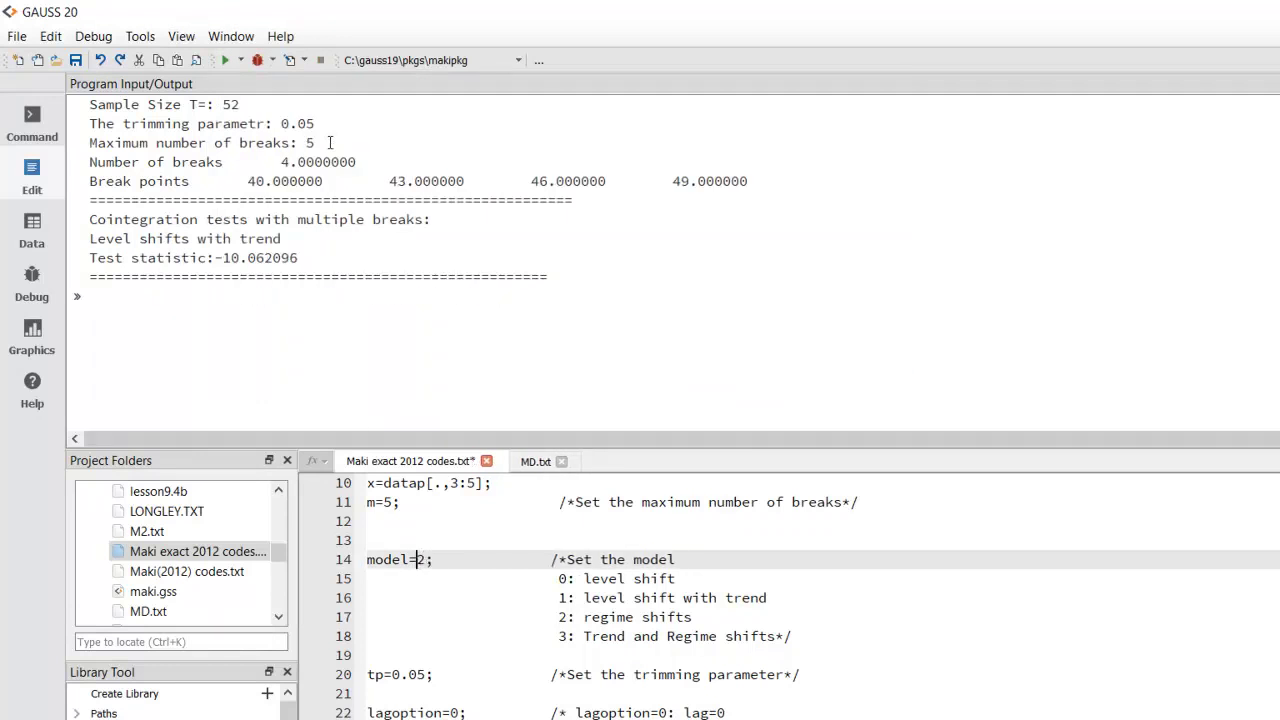
pyautogui.click(242, 61)
pyautogui.click(290, 384)
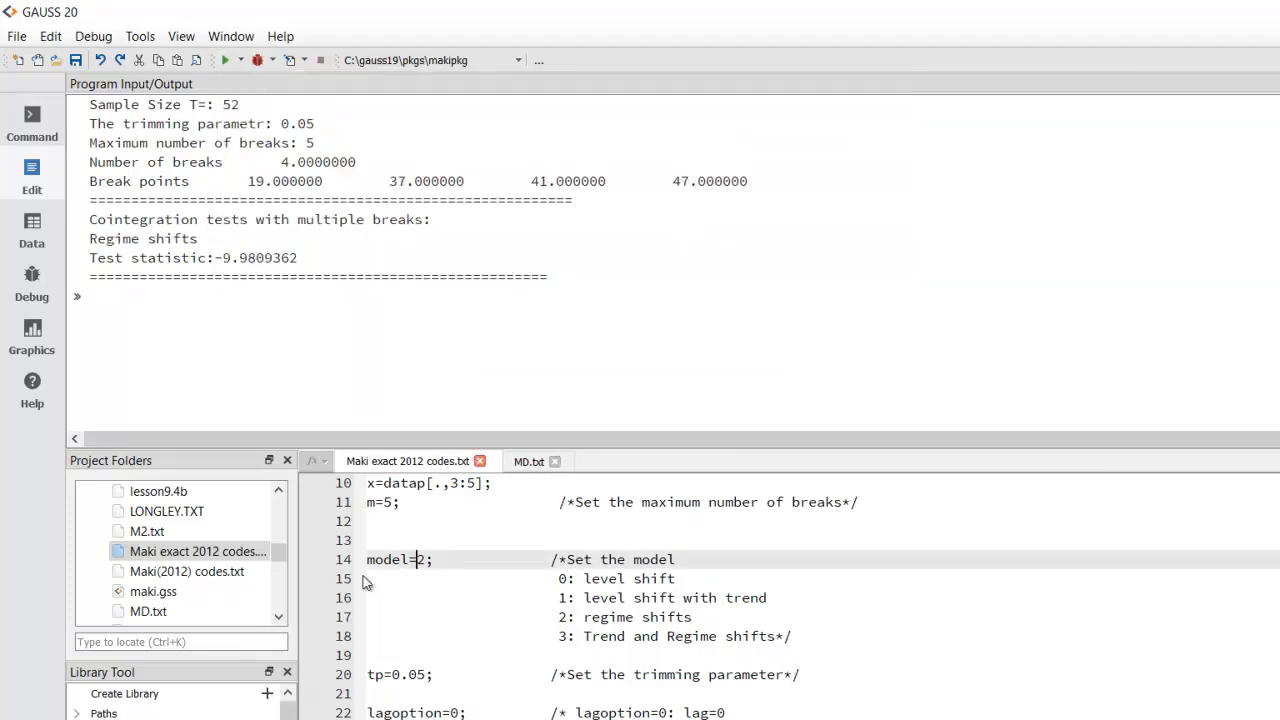
# Change the model parameter to 3 for trend and regime shifts and run the program file.
pyautogui.moveTo(419, 559); pyautogui.dragTo(425, 562)
pyautogui.write('3')
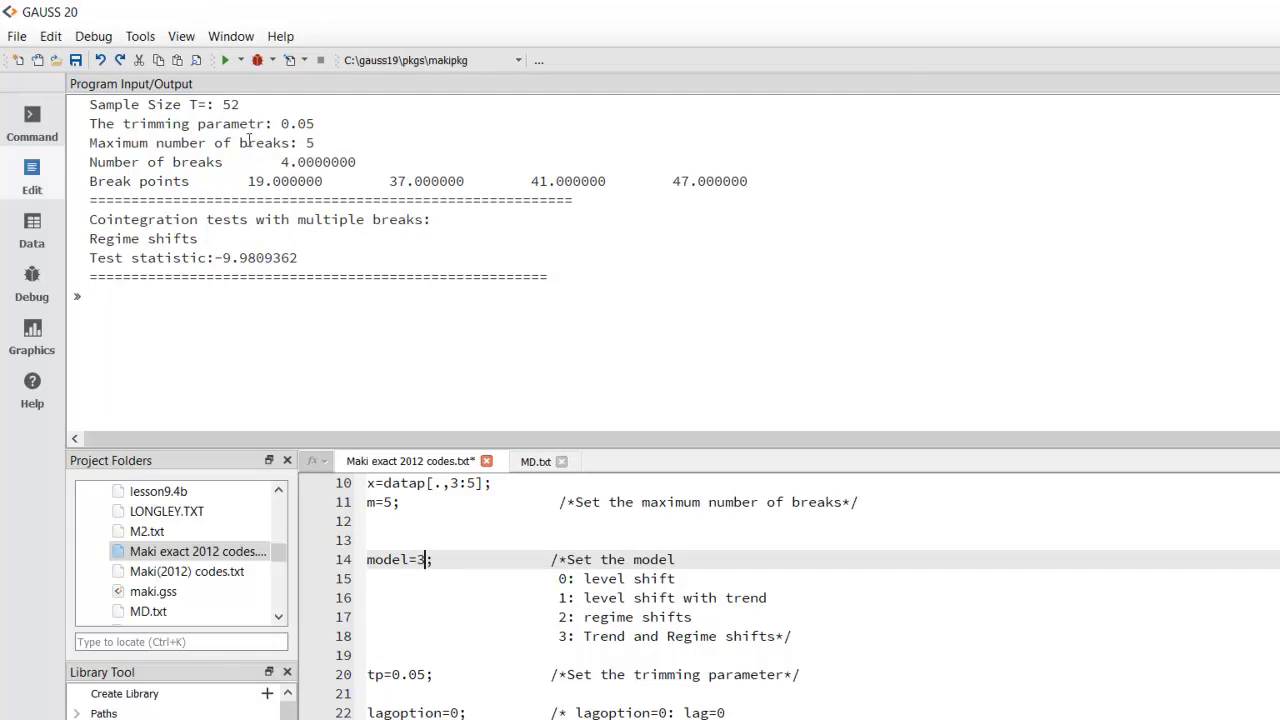
pyautogui.click(241, 61)
pyautogui.click(301, 388)
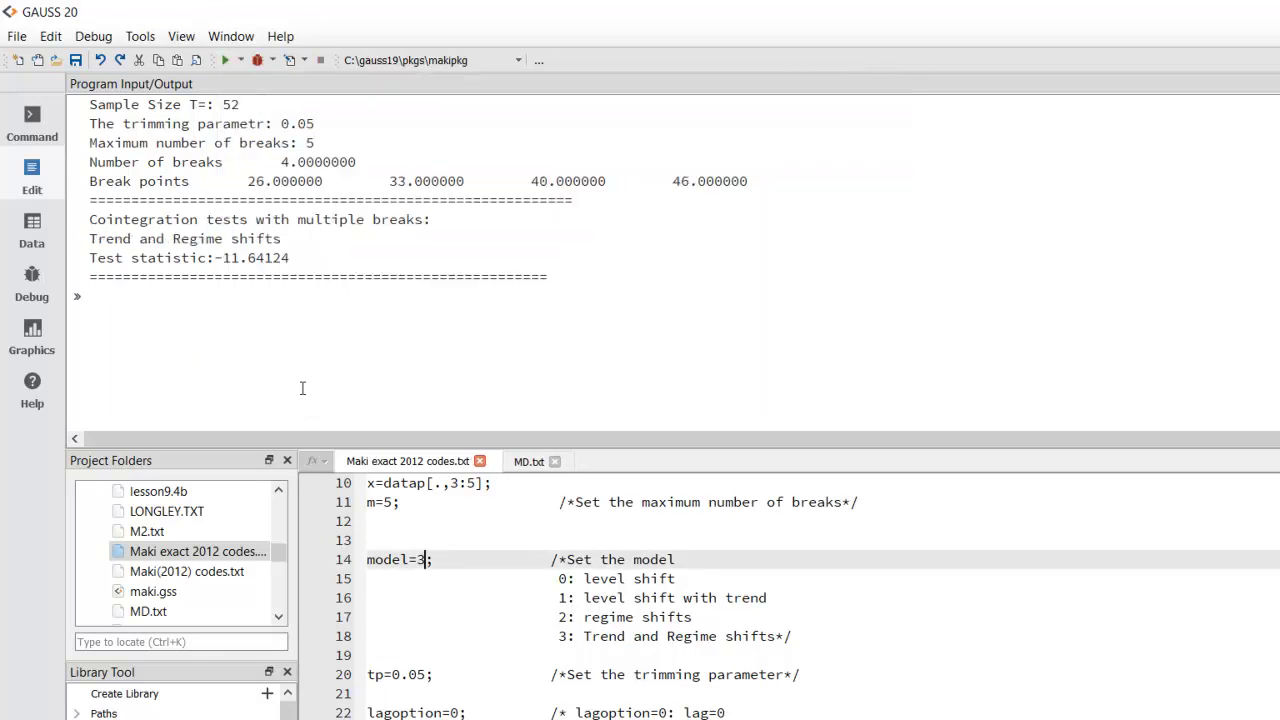
# Check the break points and test statistic of the trend and regime shifts model, and the data-loading lines of the code.
pyautogui.tripleClick(108, 188)
pyautogui.moveTo(322, 276); pyautogui.dragTo(150, 258)
pyautogui.click(116, 275)
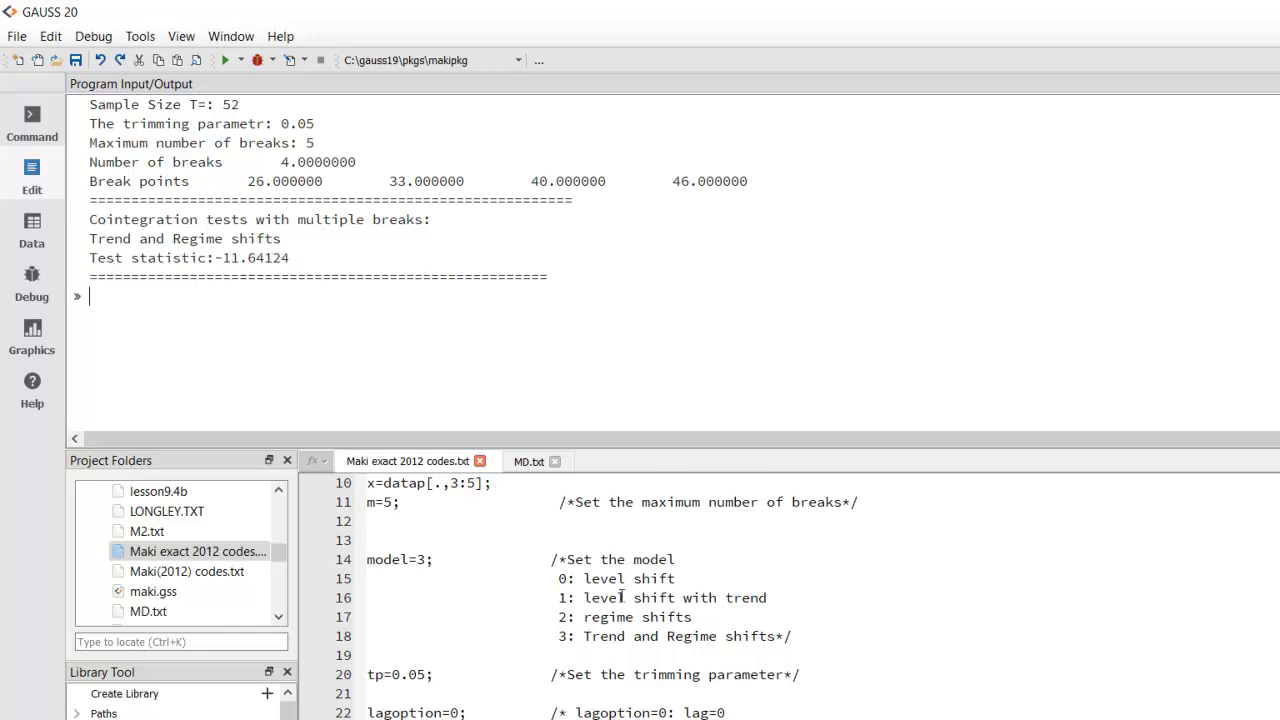
pyautogui.scroll(3, 621, 597)
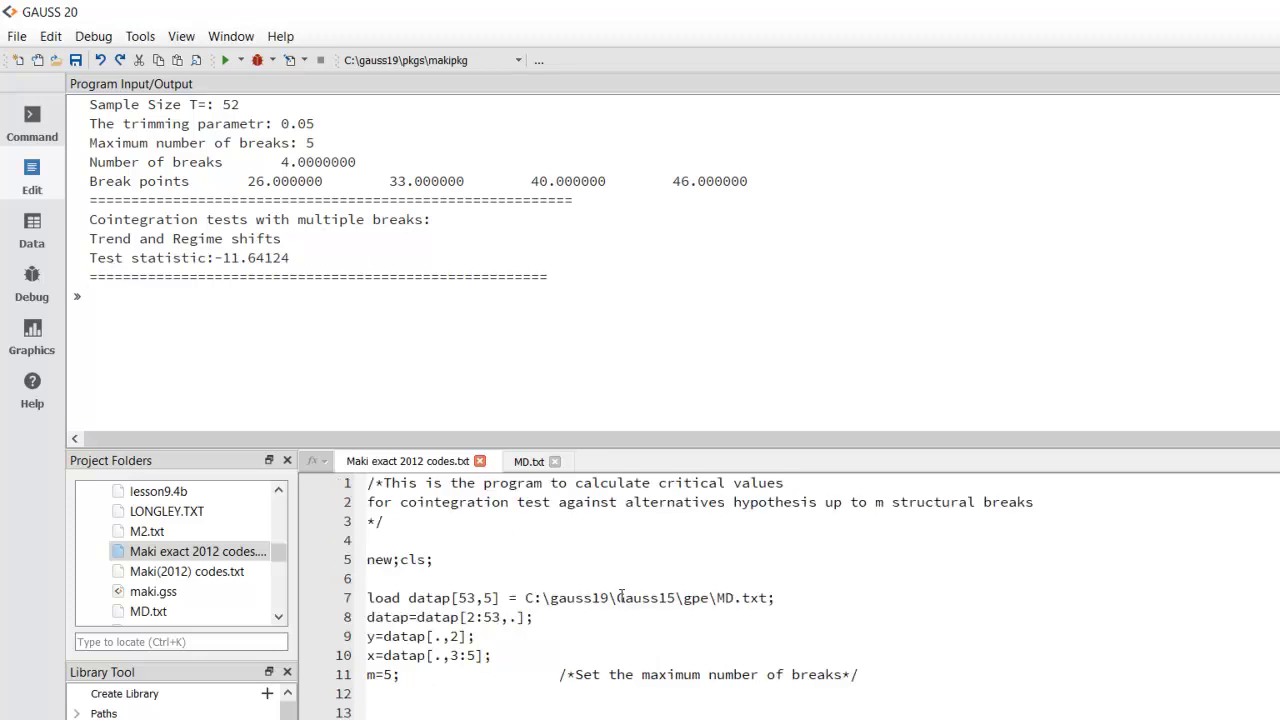
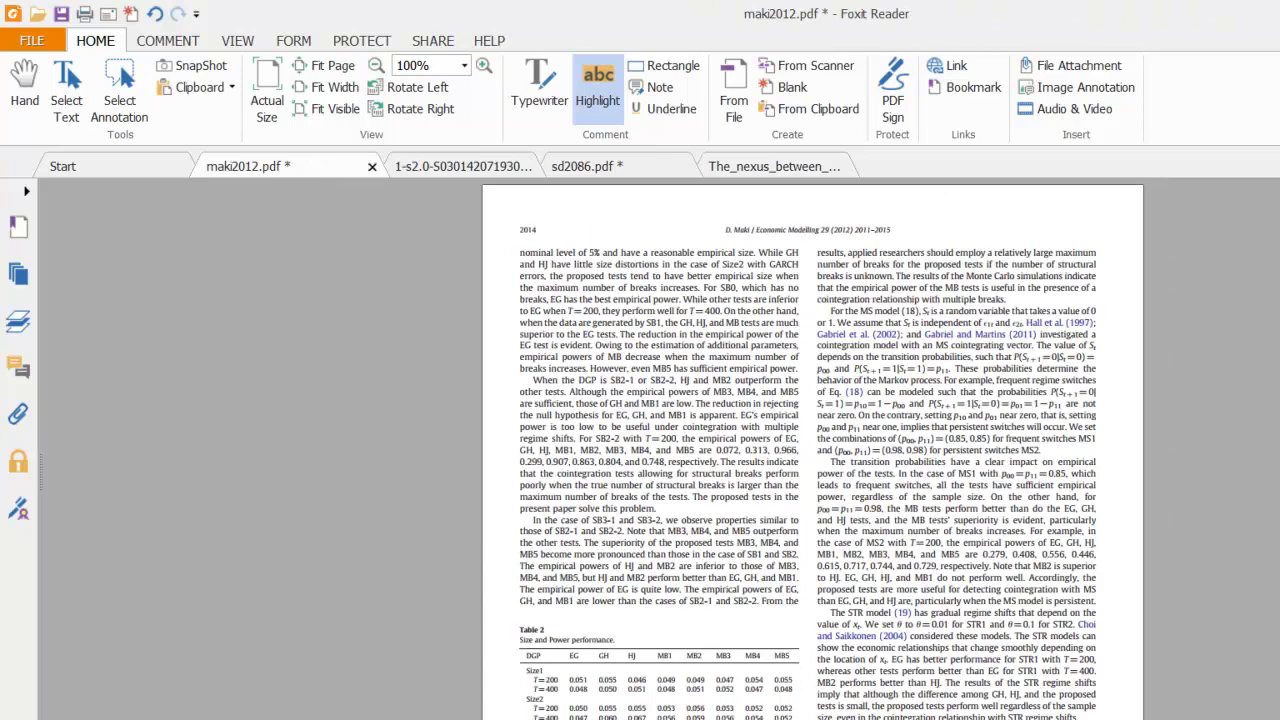
# Switch to Foxit Reader and highlight the article titles on the first pages of maki2012.pdf and the Resources Policy paper.
pyautogui.scroll(10, 1063, 300)
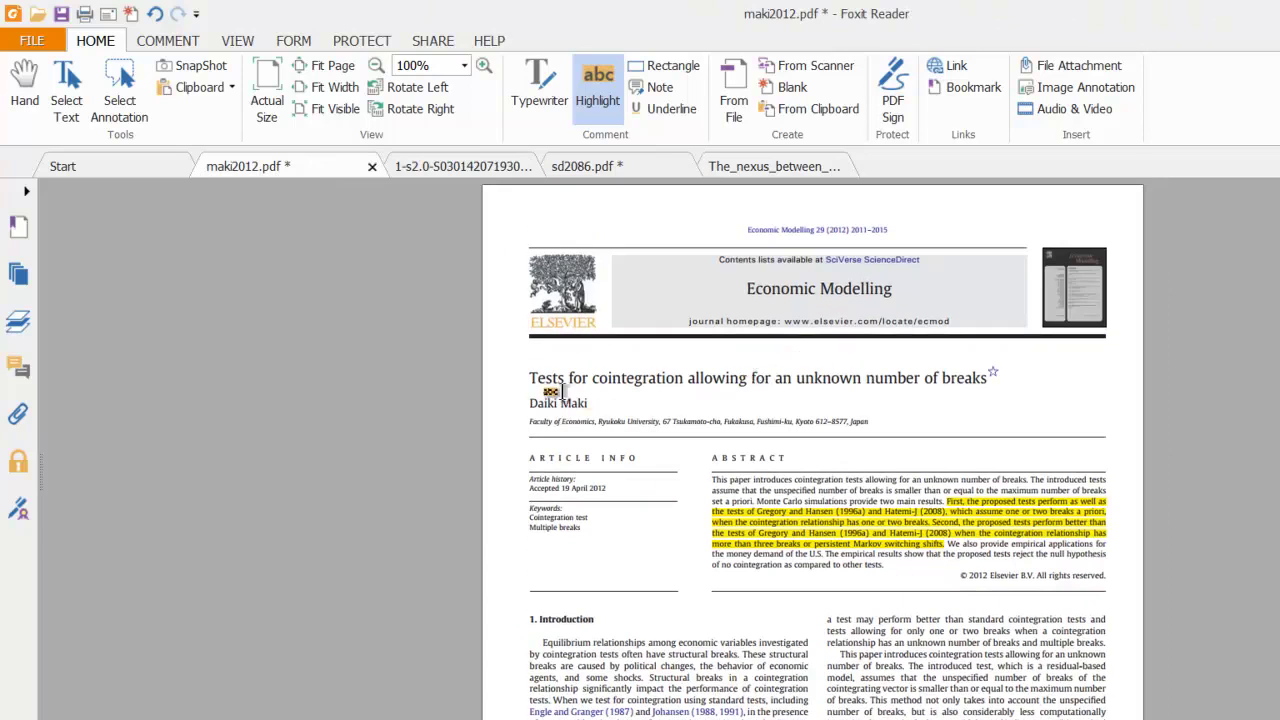
pyautogui.moveTo(531, 378); pyautogui.dragTo(998, 378)
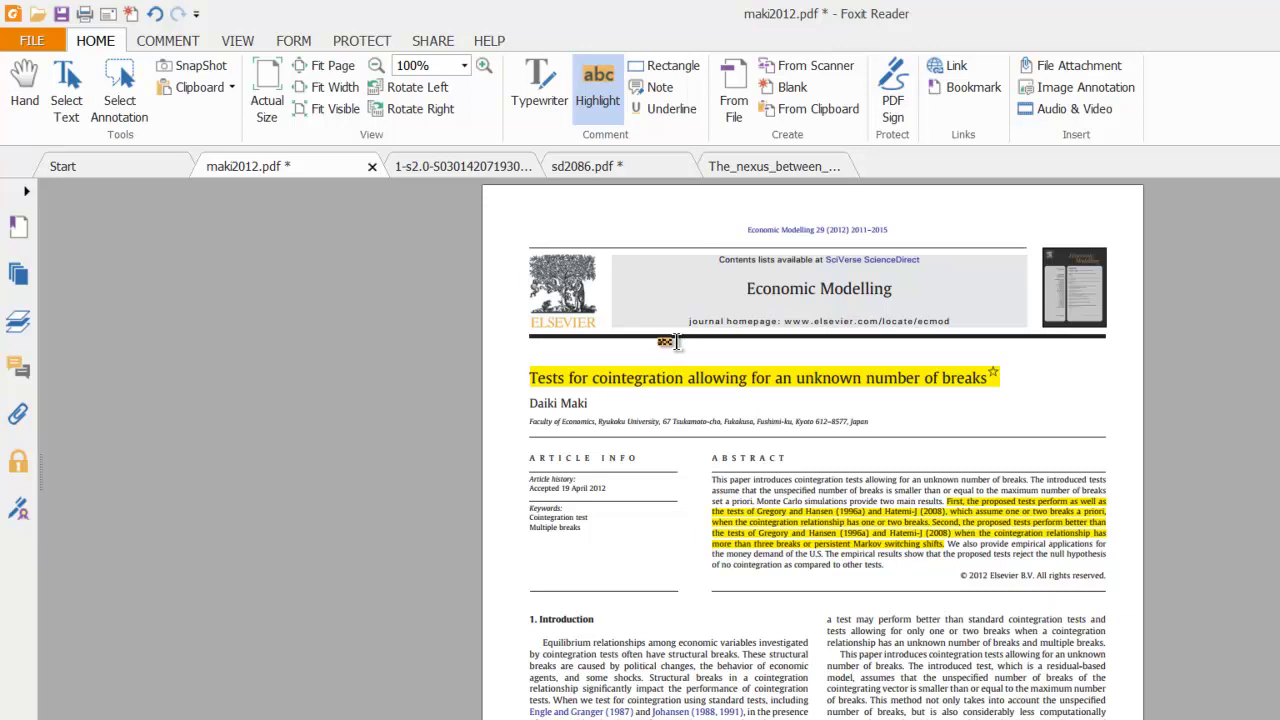
pyautogui.click(458, 168)
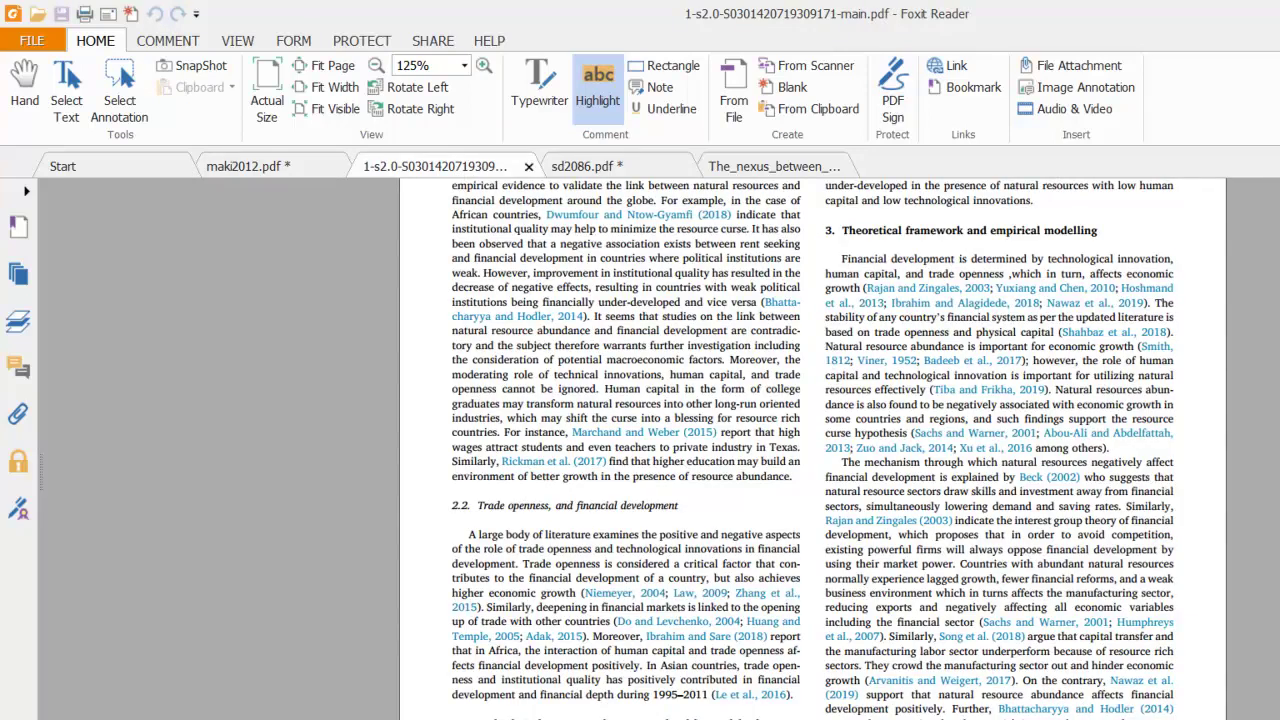
pyautogui.scroll(15, 1190, 380)
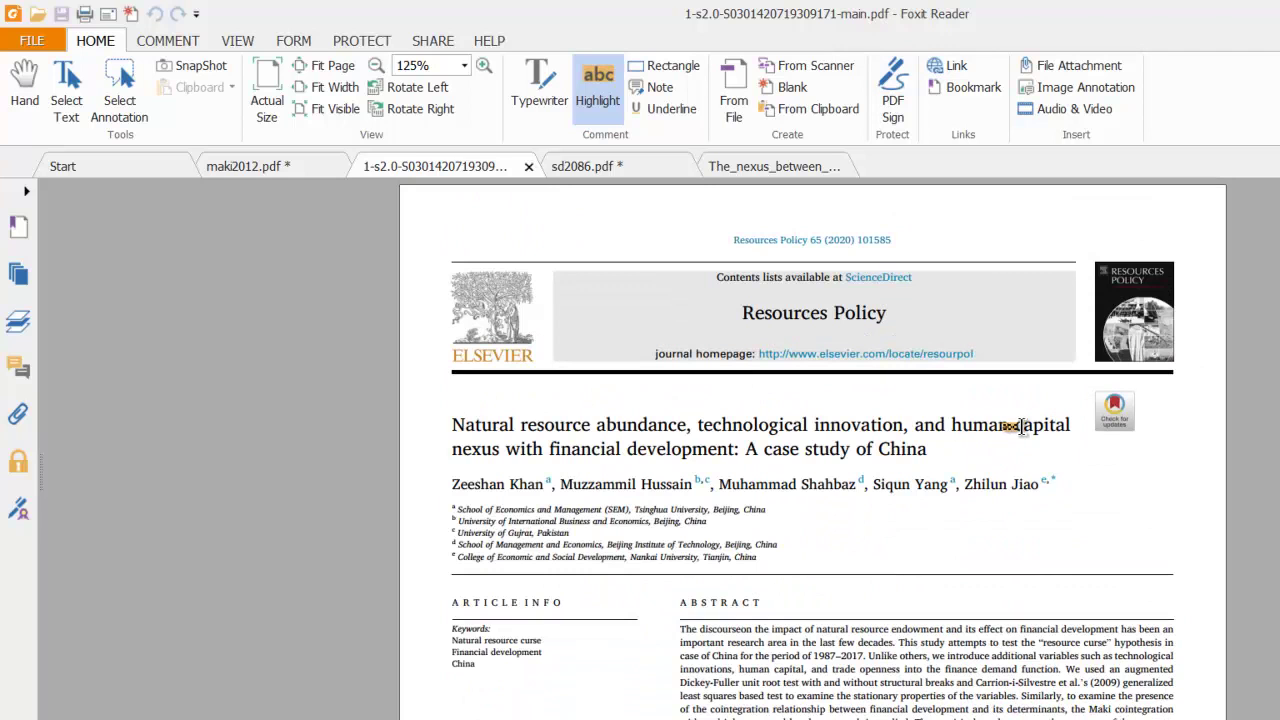
pyautogui.moveTo(928, 450)
pyautogui.mouseDown()
pyautogui.moveTo(491, 449)
pyautogui.moveTo(438, 428)
pyautogui.mouseUp()
# Go to section 4.2, Maki (MBk) cointegration approach, in the Resources Policy paper and highlight its introductory paragraph.
pyautogui.click(27, 192)
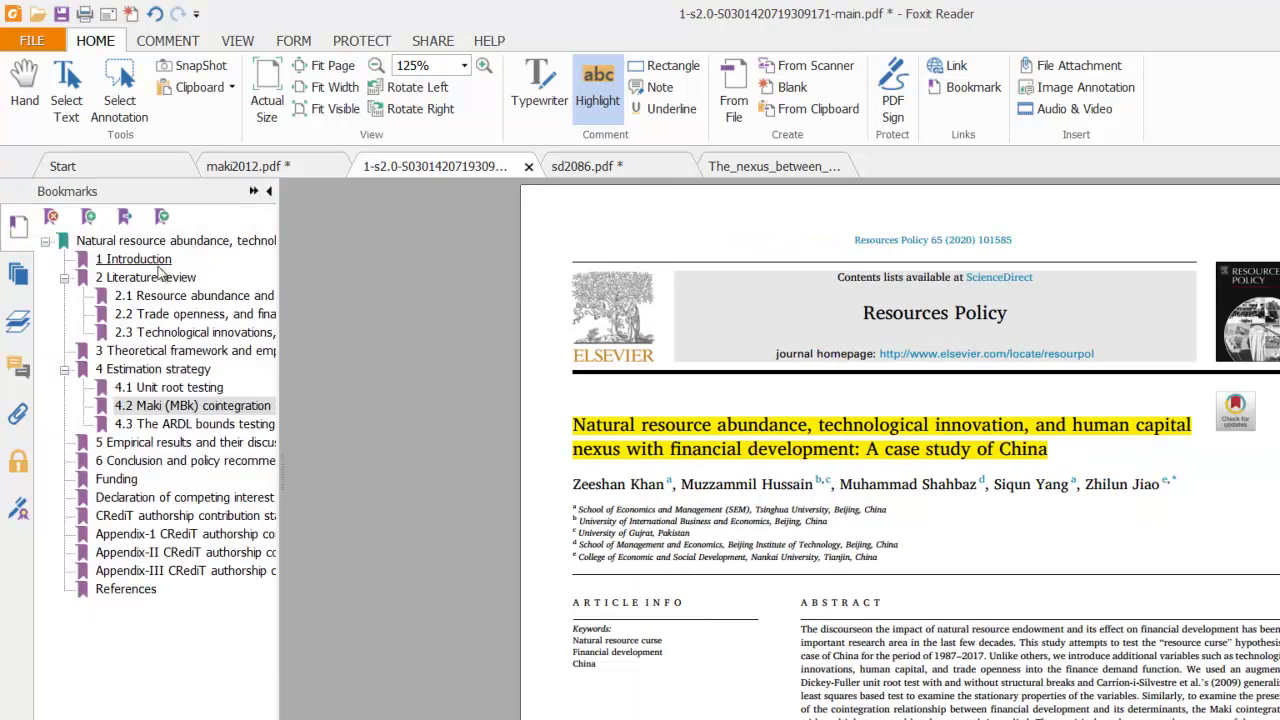
pyautogui.click(178, 406)
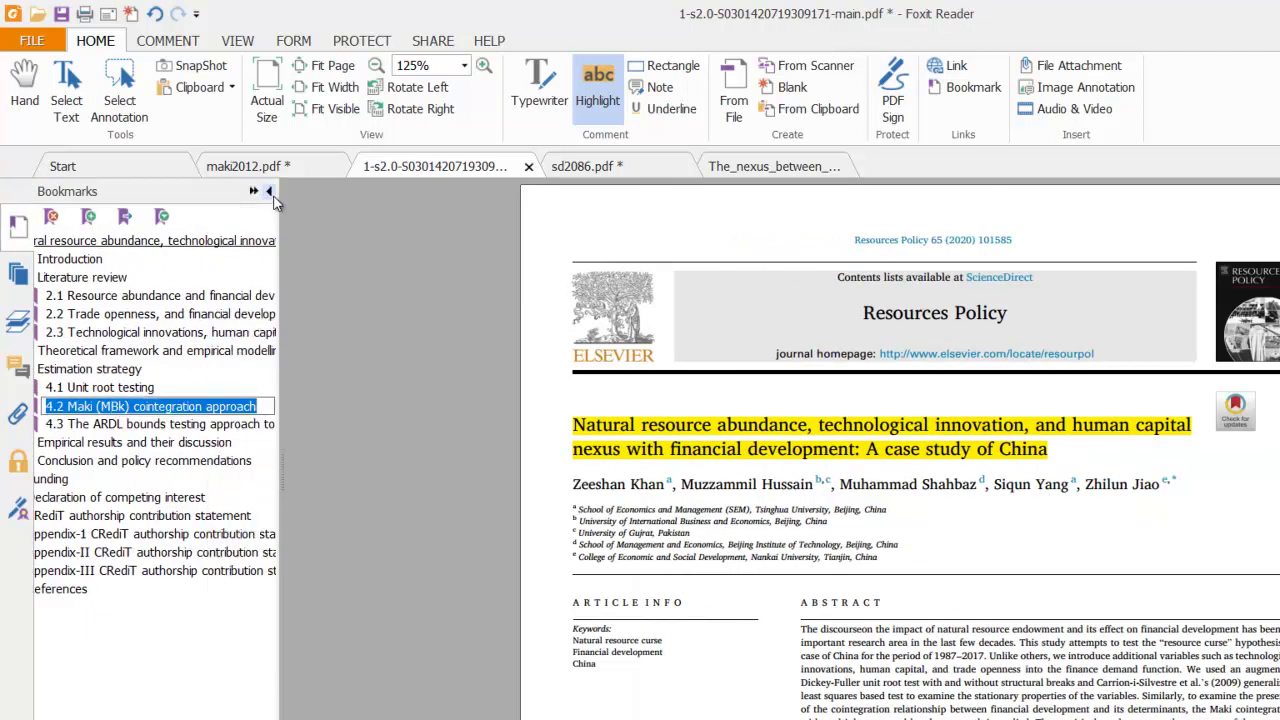
pyautogui.click(175, 406)
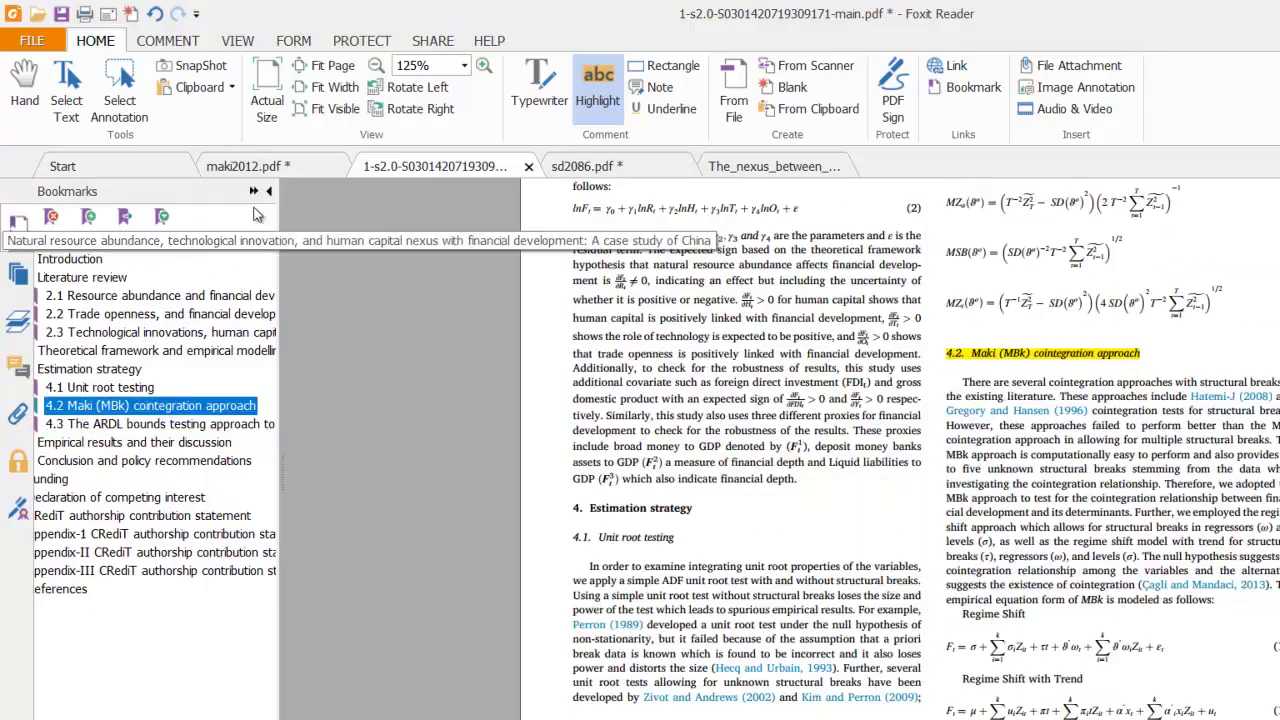
pyautogui.click(268, 191)
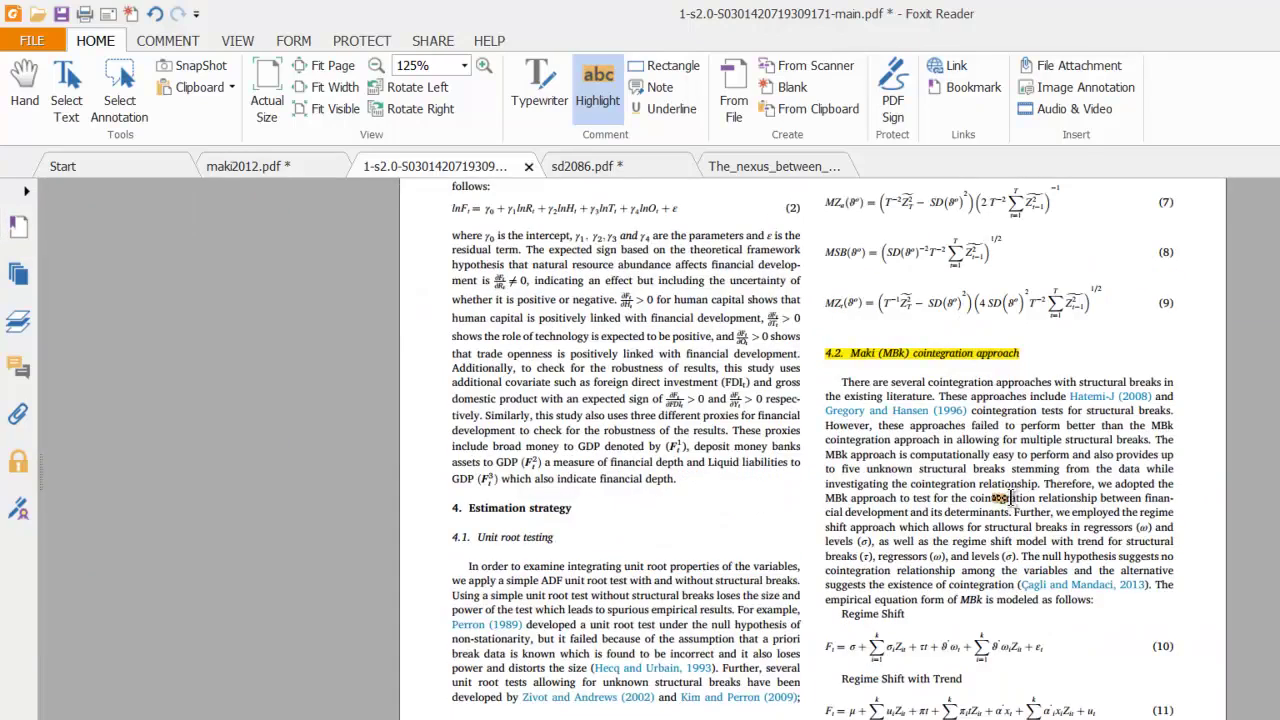
pyautogui.moveTo(842, 383)
pyautogui.mouseDown()
pyautogui.moveTo(1046, 520)
pyautogui.moveTo(1113, 602)
pyautogui.mouseUp()
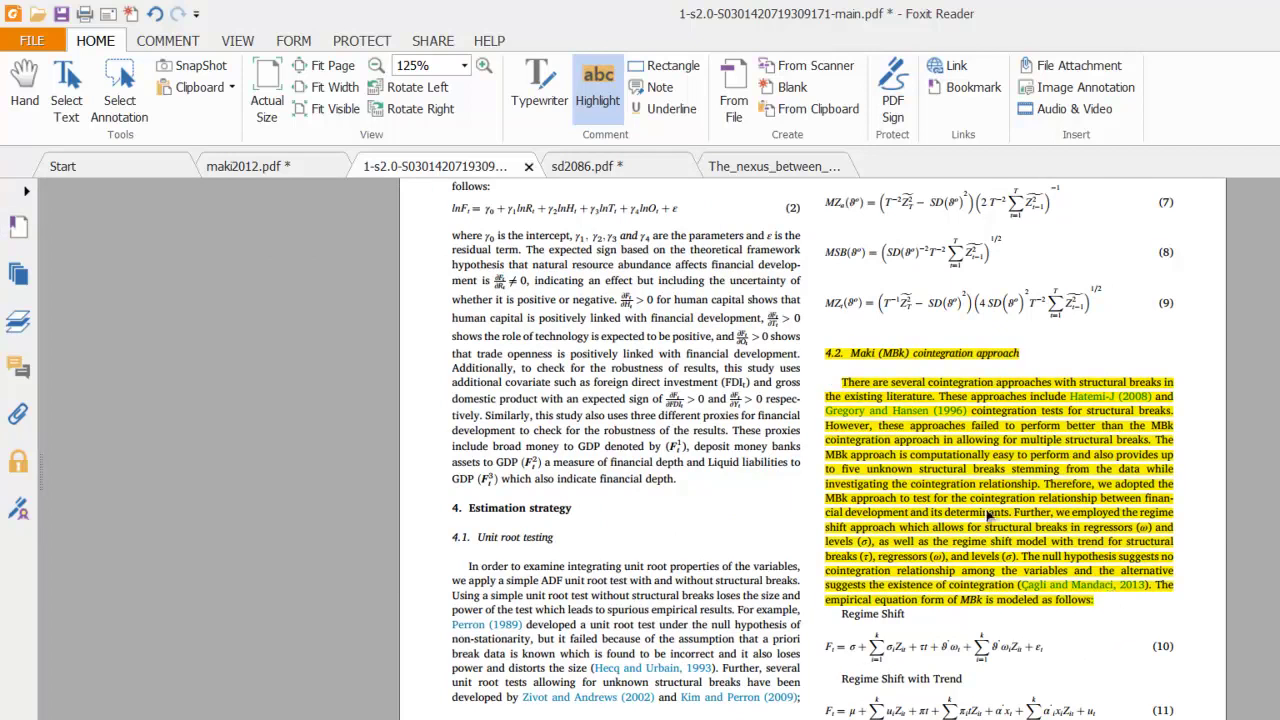
# Review the title, abstract and section 3.2.2 on Maki cointegration with multiple structural breaks in sd2086.pdf.
pyautogui.click(621, 164)
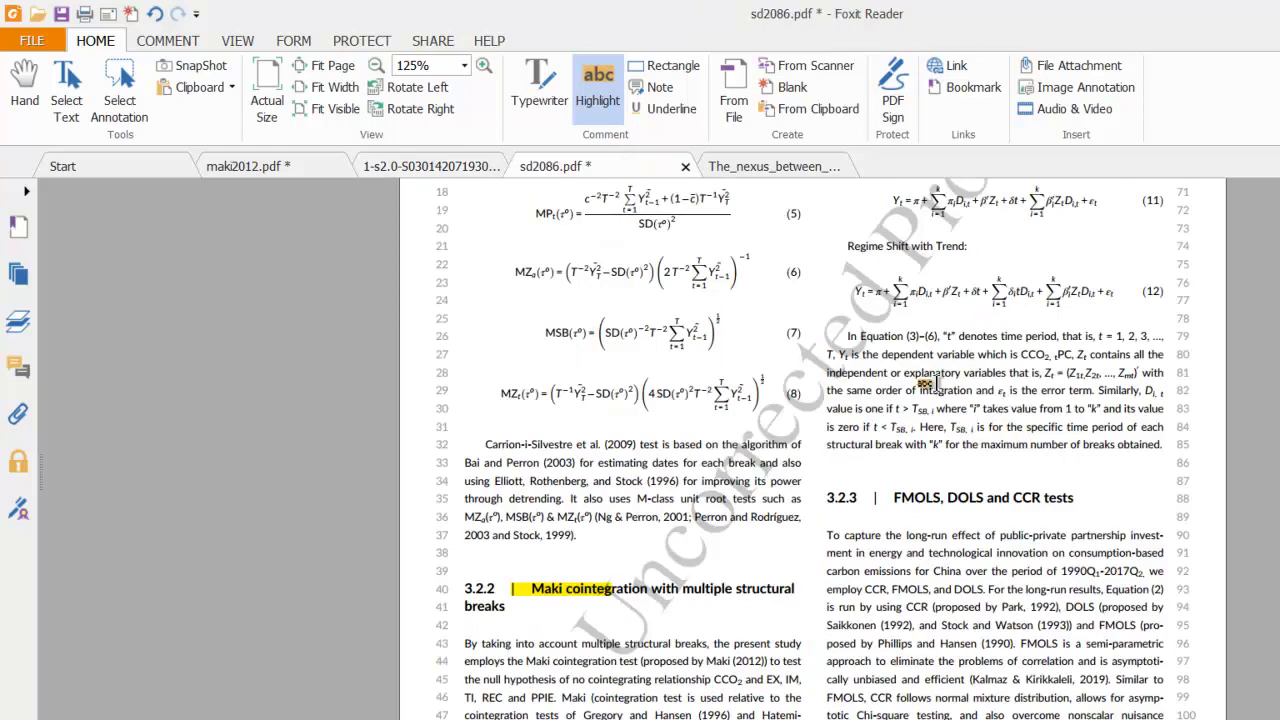
pyautogui.scroll(4, 925, 384)
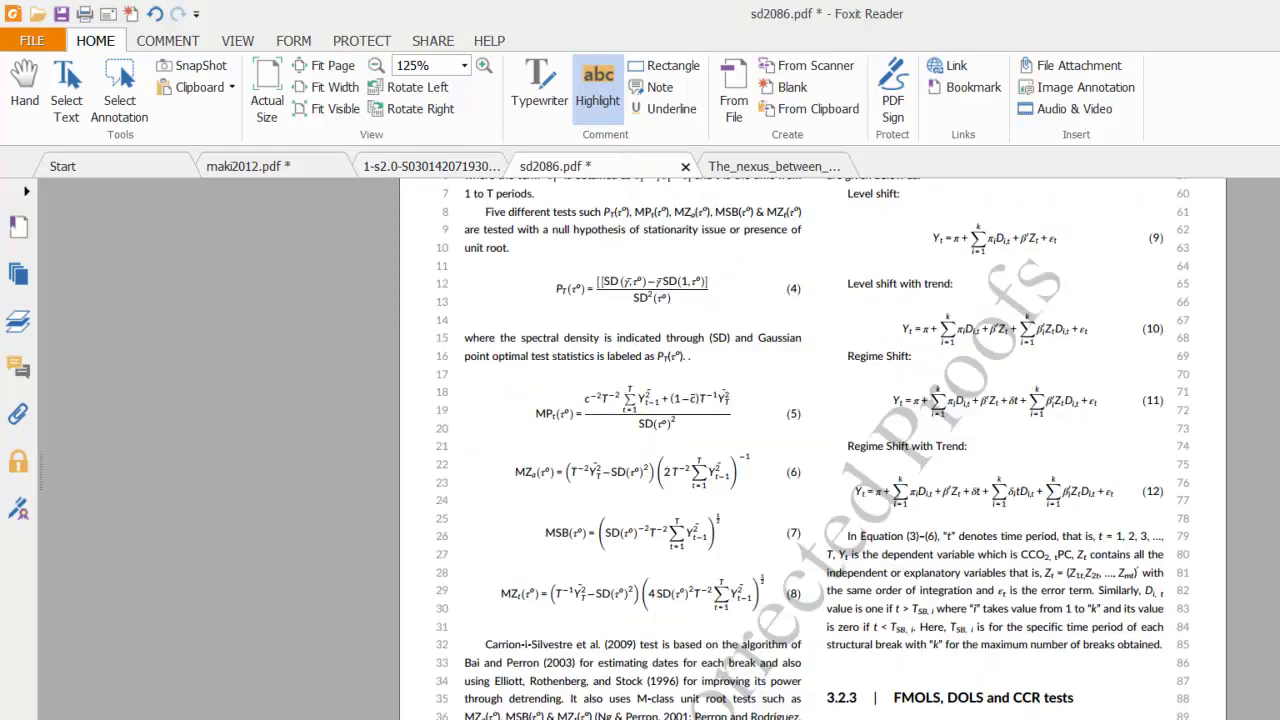
pyautogui.scroll(20, 965, 336)
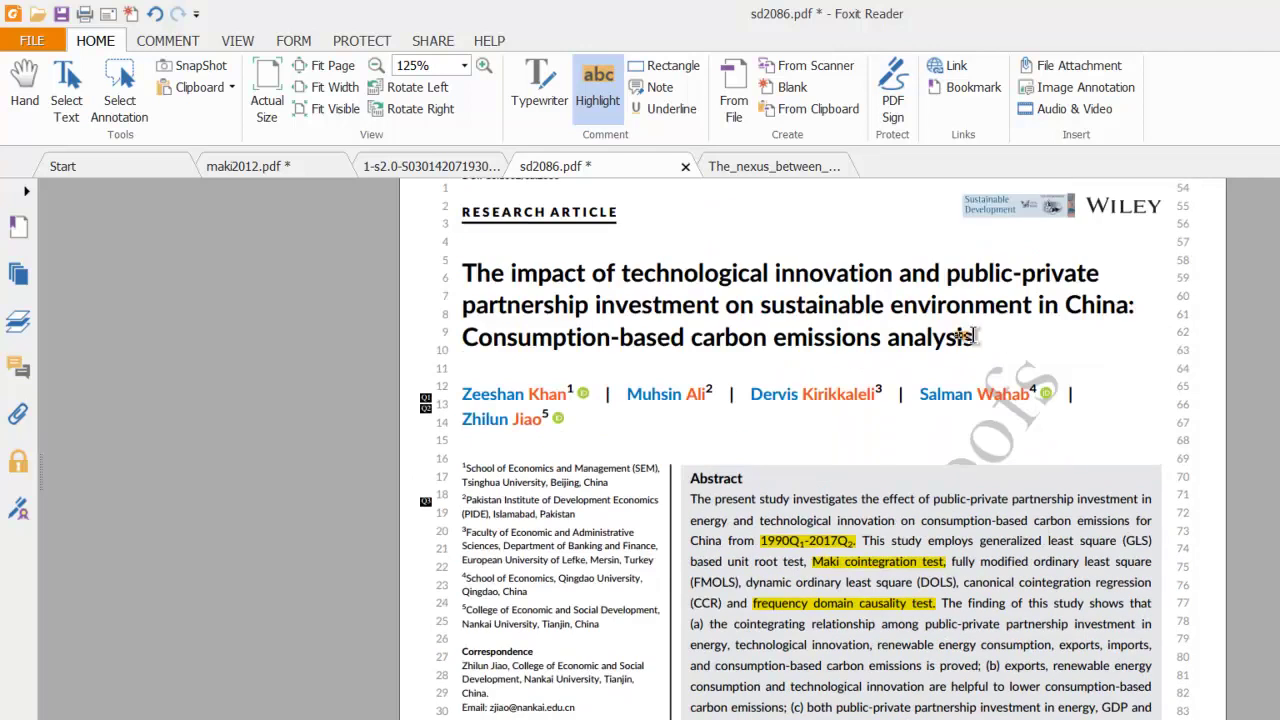
pyautogui.scroll(-3, 700, 346)
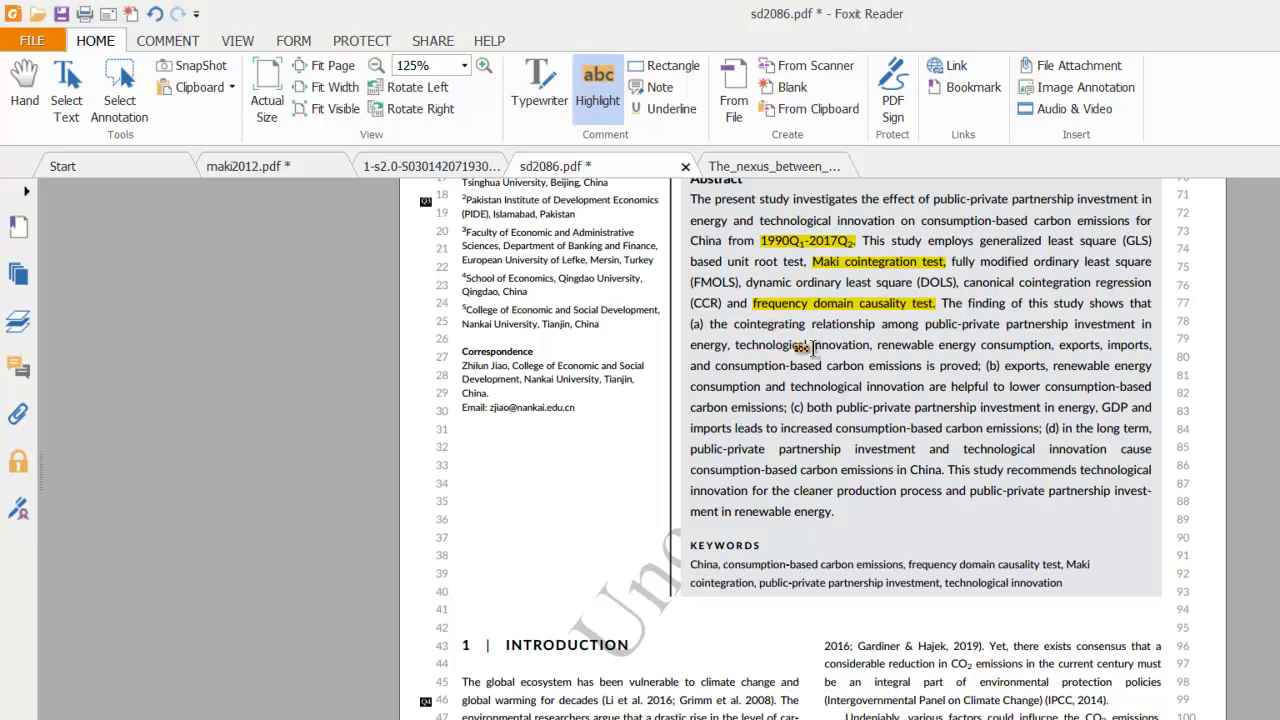
pyautogui.scroll(-5, 750, 358)
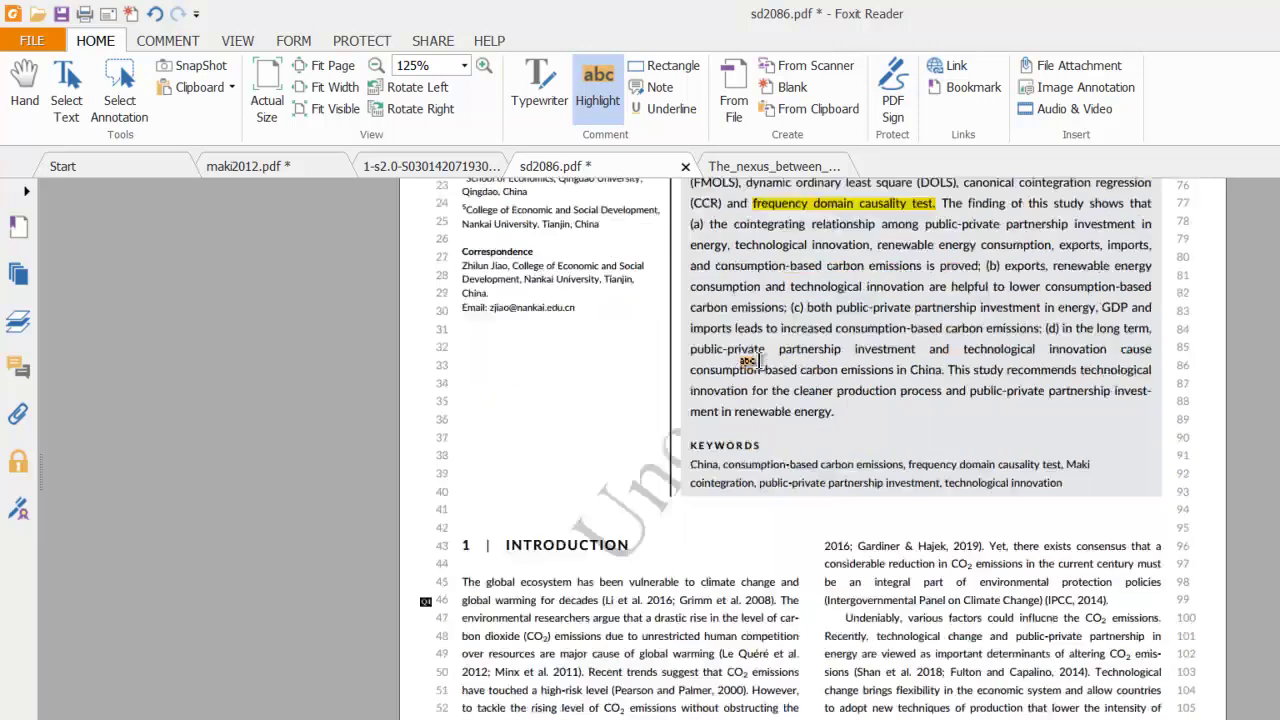
pyautogui.scroll(-20, 752, 360)
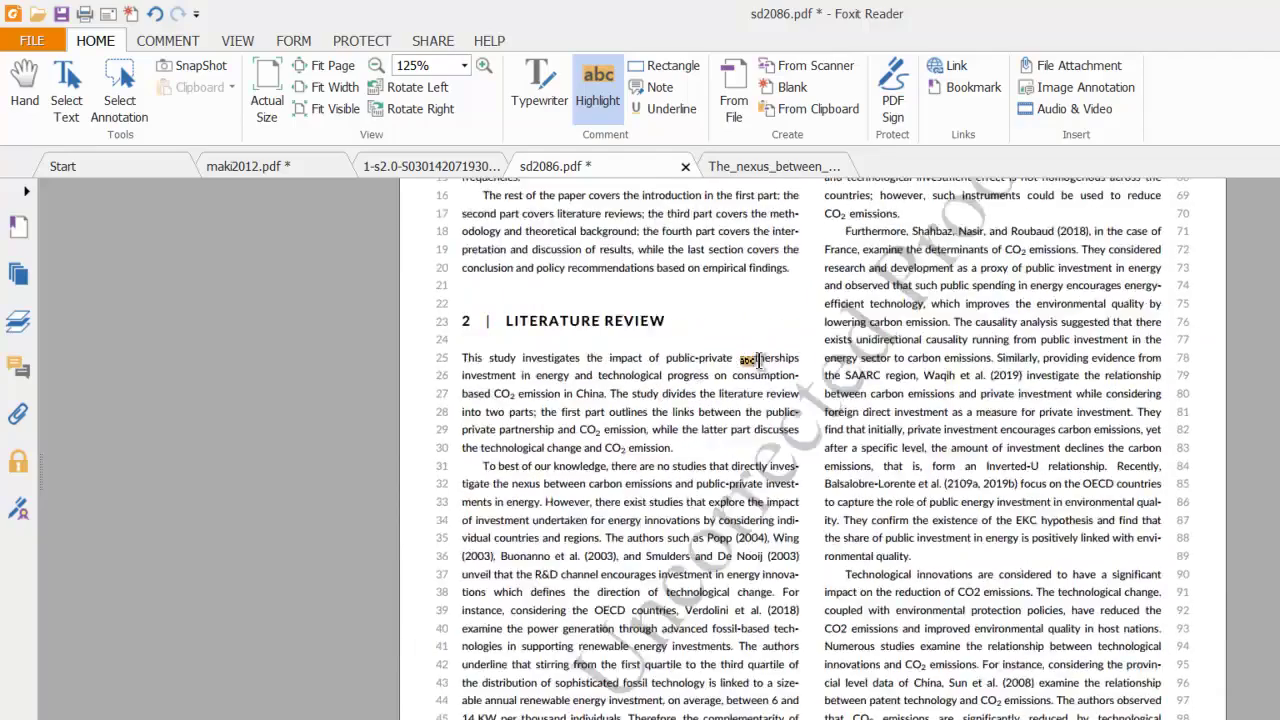
pyautogui.scroll(-20, 757, 358)
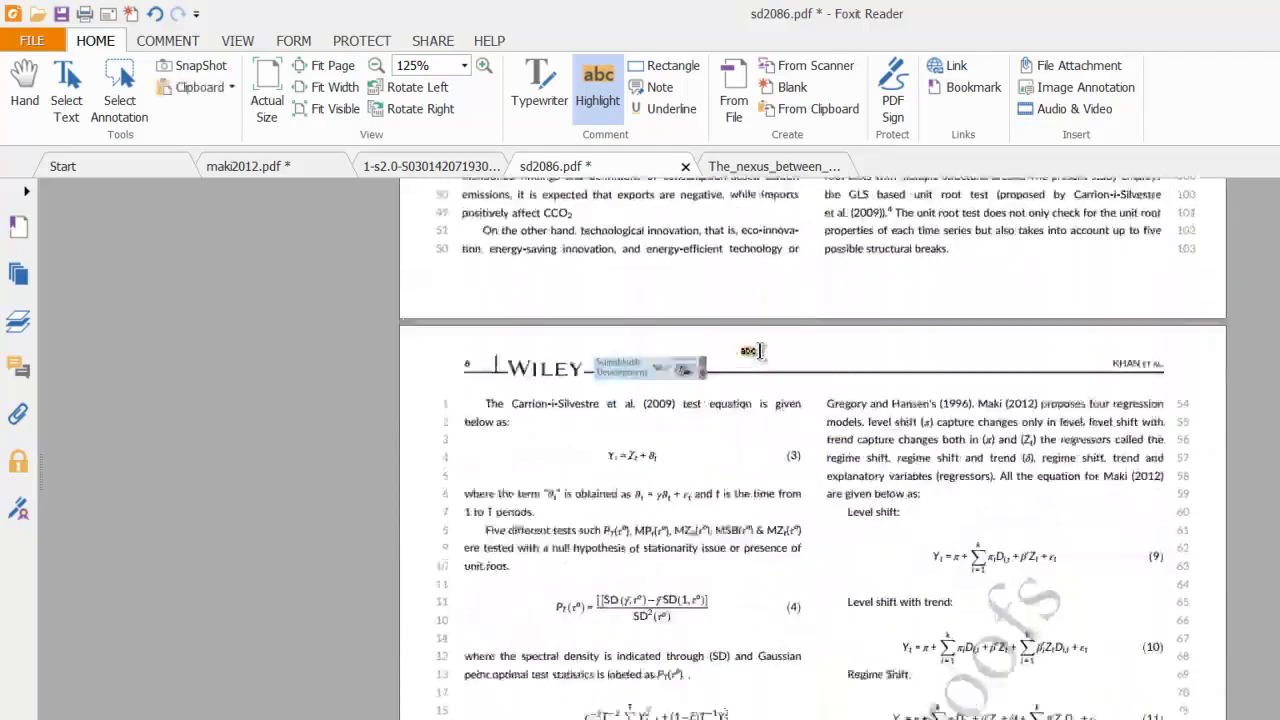
pyautogui.scroll(-7, 759, 350)
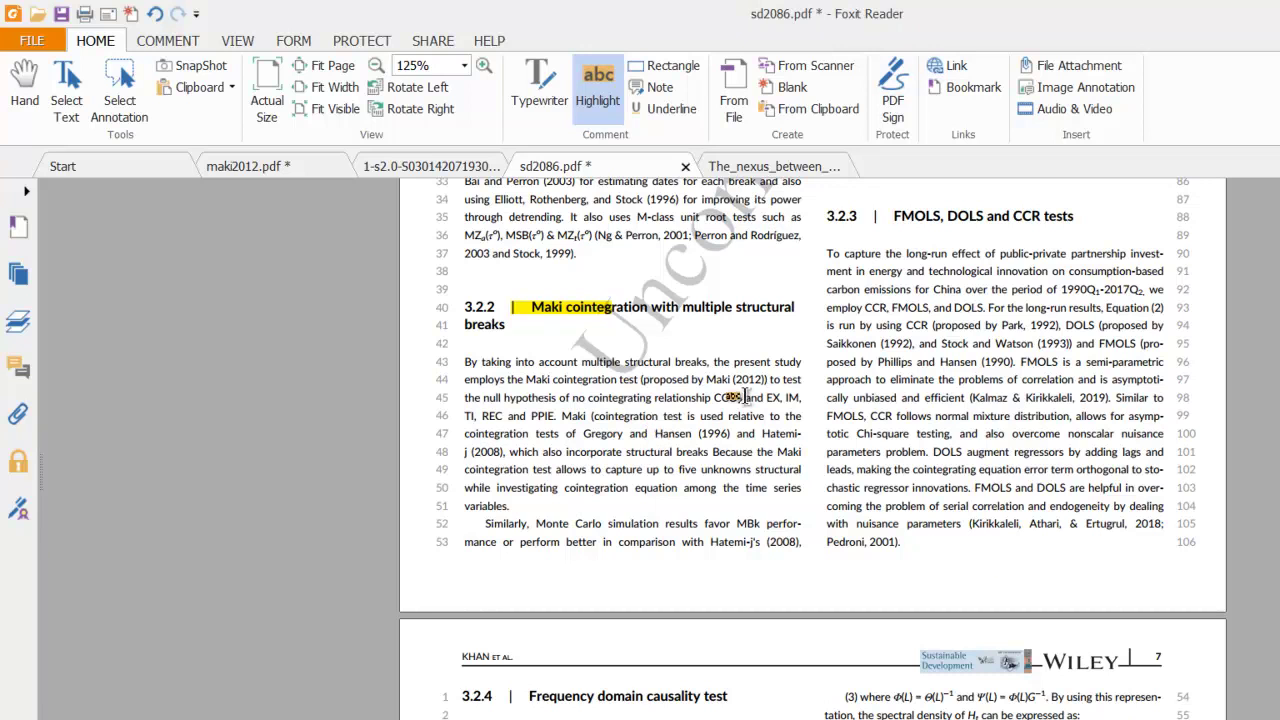
# Review the title page and literature discussion of the article on oil prices and stock prices under multiple regime shifts.
pyautogui.click(768, 168)
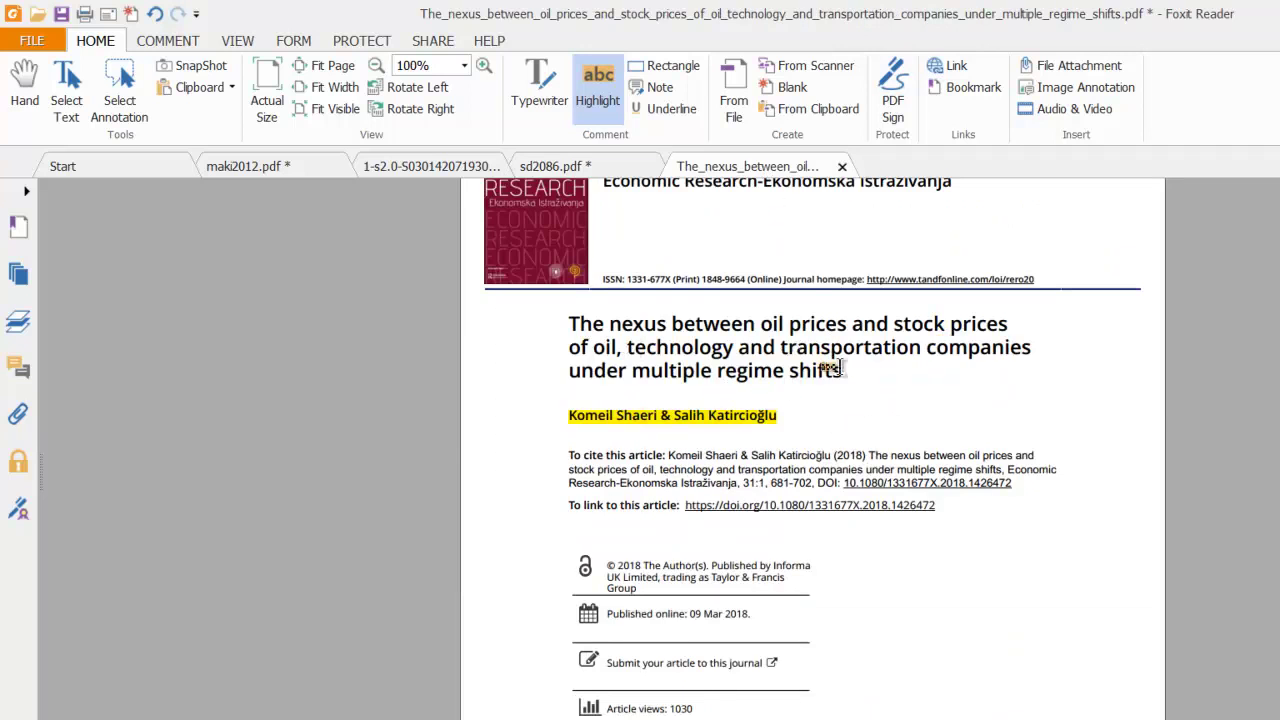
pyautogui.scroll(-10, 829, 366)
pyautogui.scroll(-12, 838, 366)
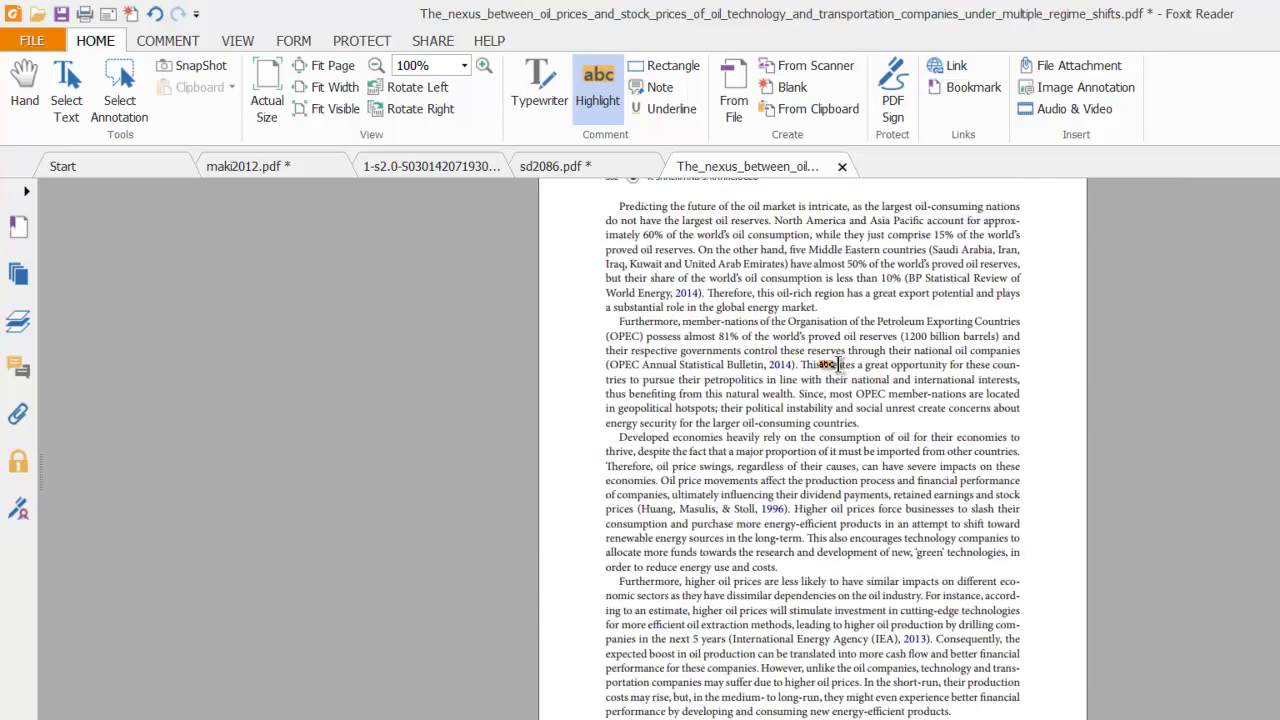
pyautogui.scroll(-10, 838, 366)
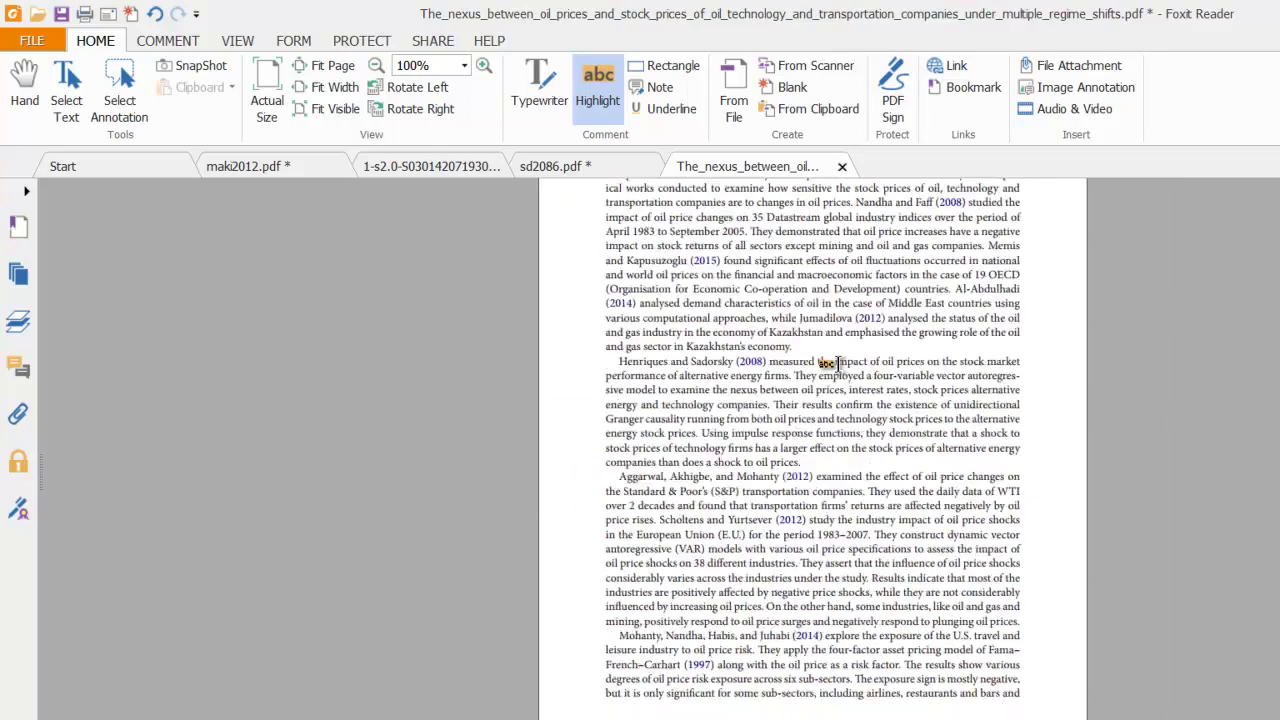
pyautogui.scroll(-7, 829, 366)
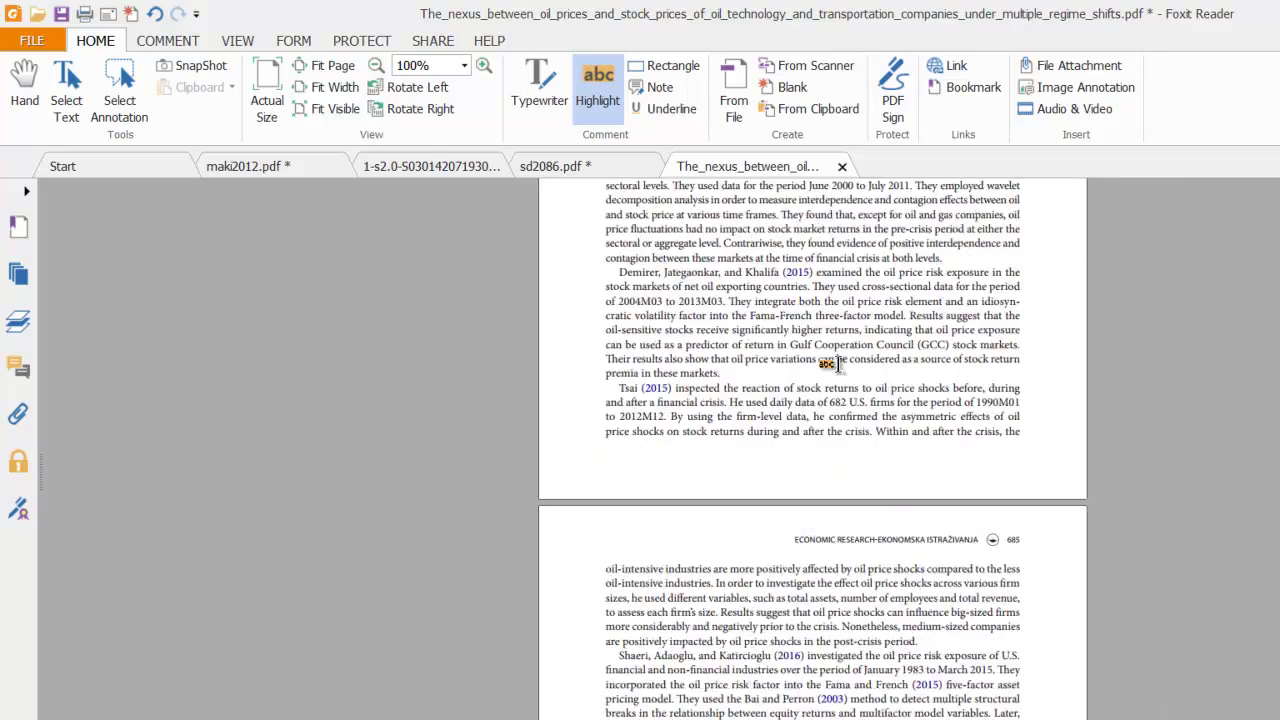
# Switch back to GAUSS and examine the quarterly data rows in MD.txt.
pyautogui.hotkey('alt', 'Tab')
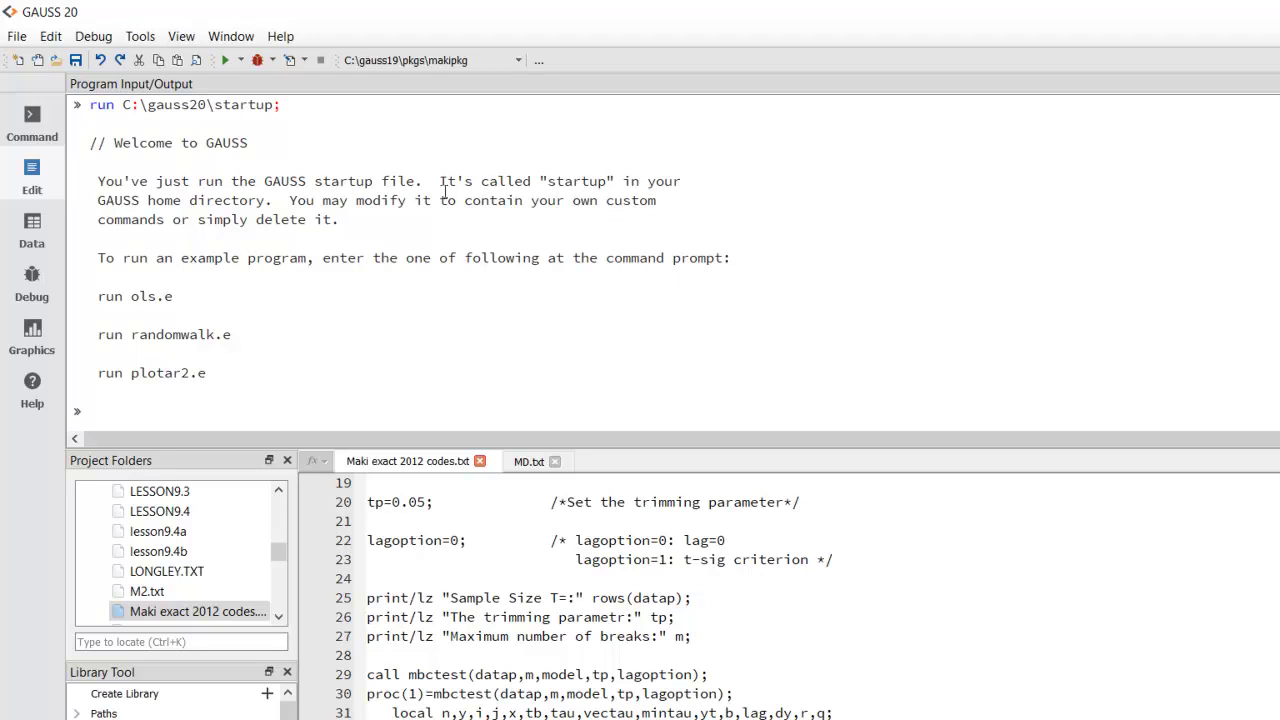
pyautogui.click(158, 40)
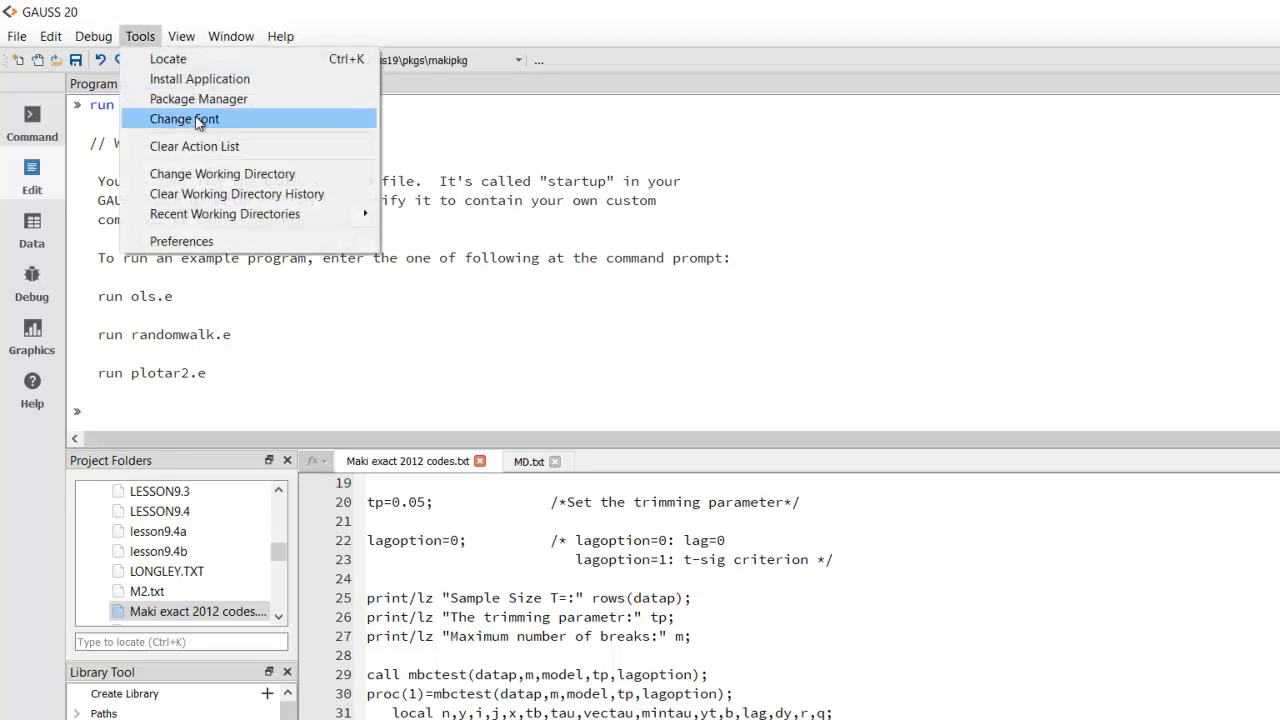
pyautogui.click(475, 156)
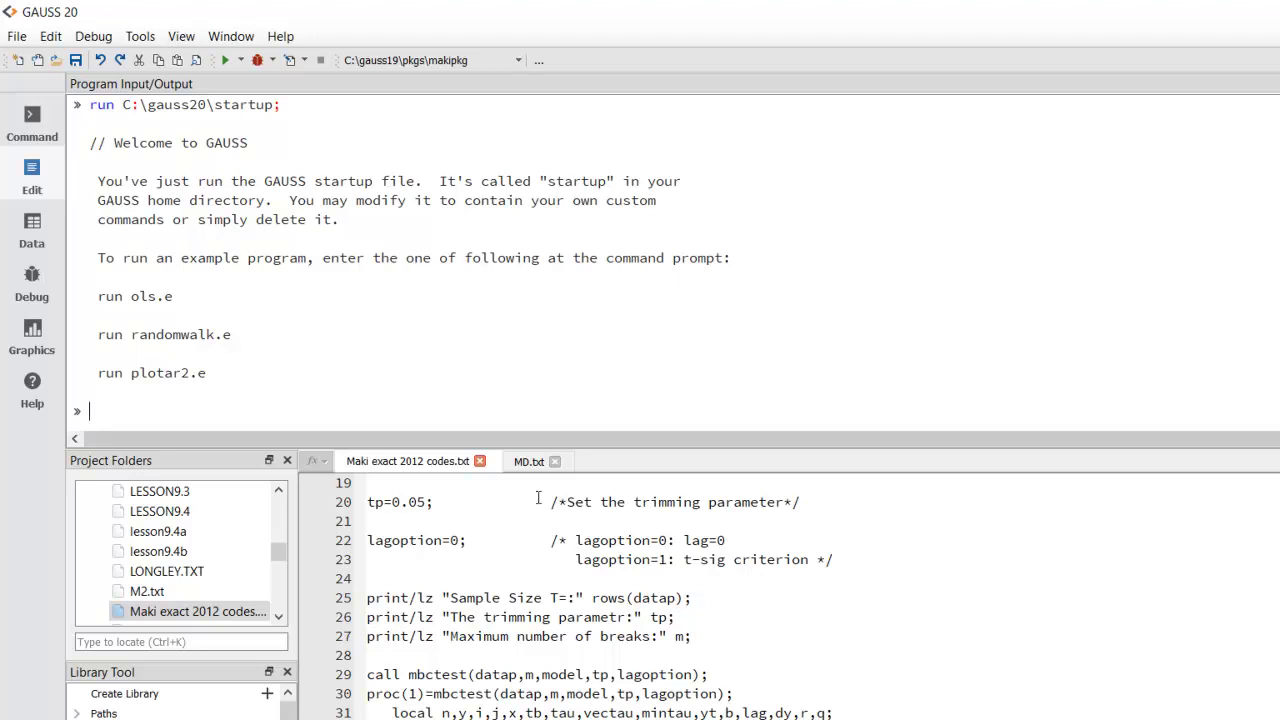
pyautogui.click(524, 463)
pyautogui.scroll(-12, 560, 540)
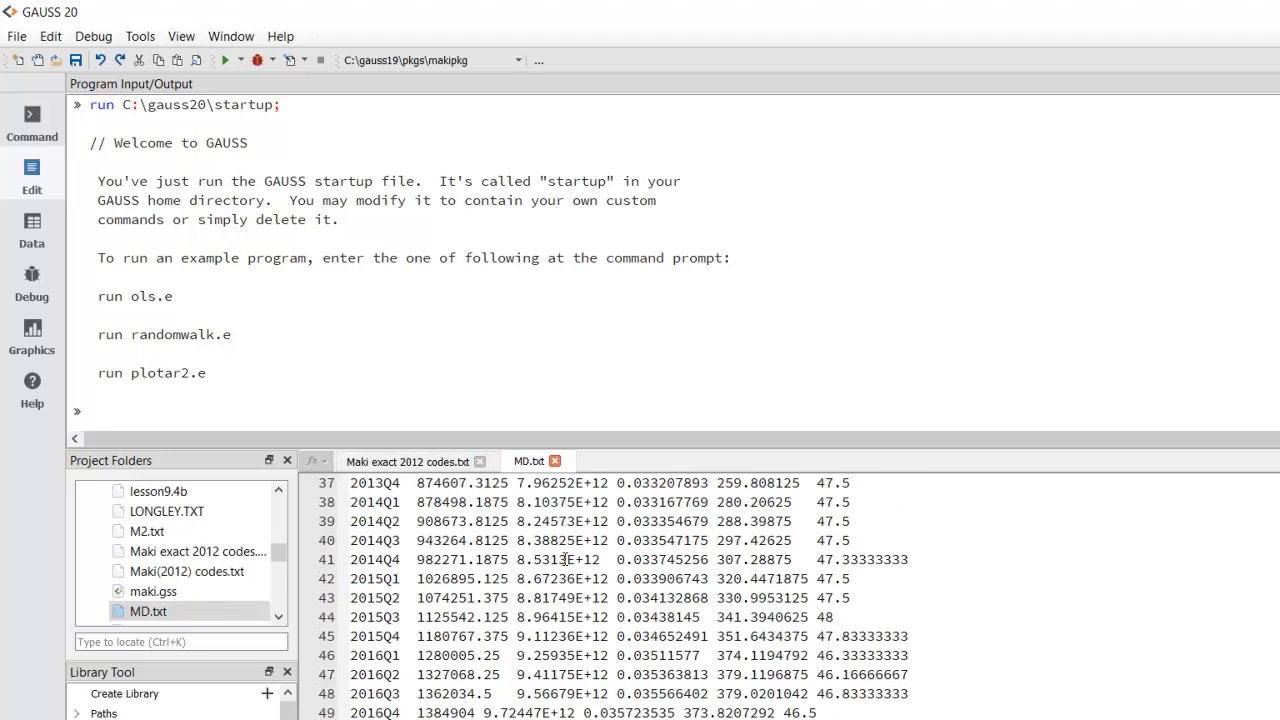
# Open Maki exact 2012 codes.txt and look through the code from its header and data-loading lines.
pyautogui.click(407, 461)
pyautogui.scroll(-5, 573, 620)
pyautogui.scroll(6, 573, 632)
pyautogui.scroll(5, 573, 632)
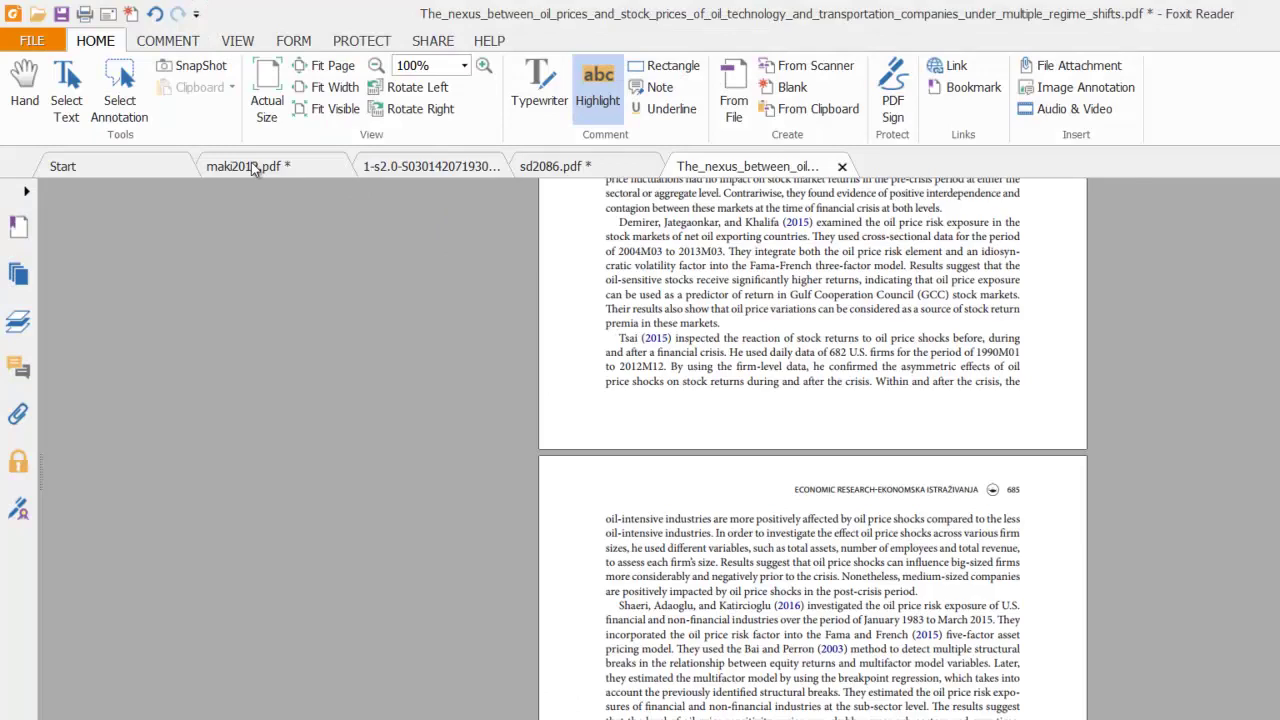
# Switch to Foxit Reader and review the Maki (MBk) cointegration section and its neighbouring pages in the Resources Policy paper.
pyautogui.click(257, 168)
pyautogui.click(455, 166)
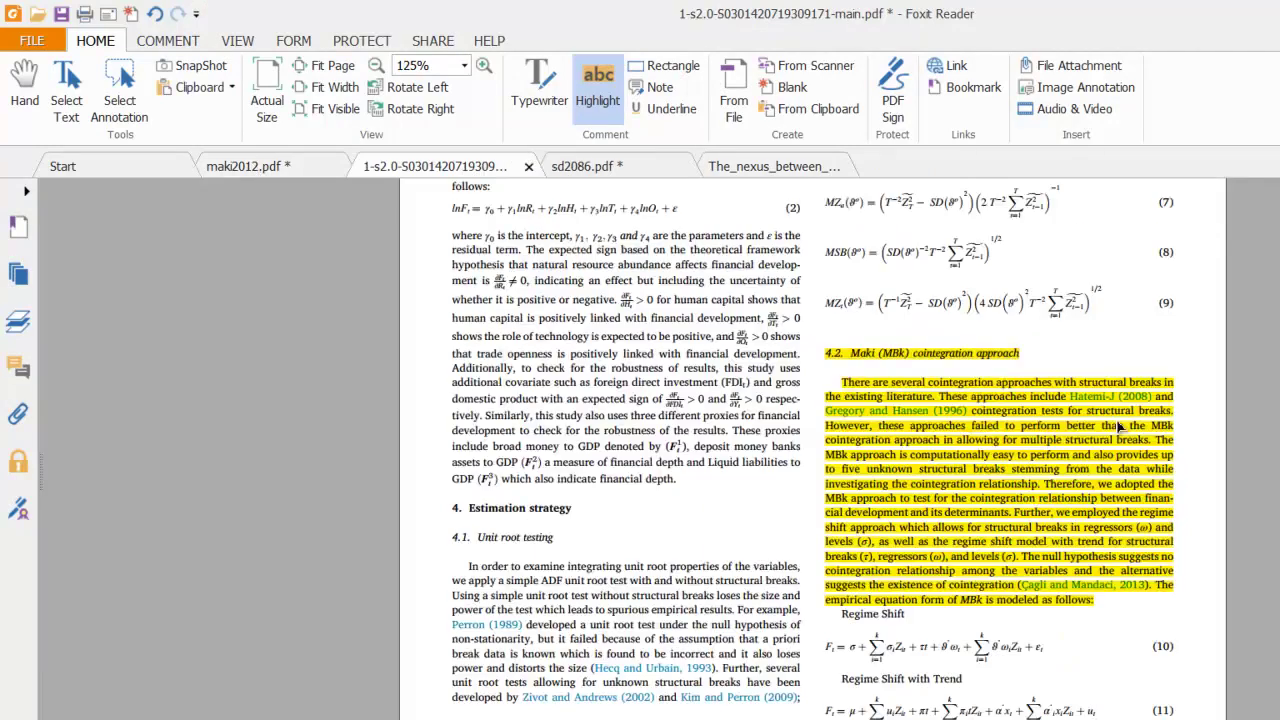
pyautogui.scroll(3, 1118, 427)
pyautogui.scroll(-3, 1118, 427)
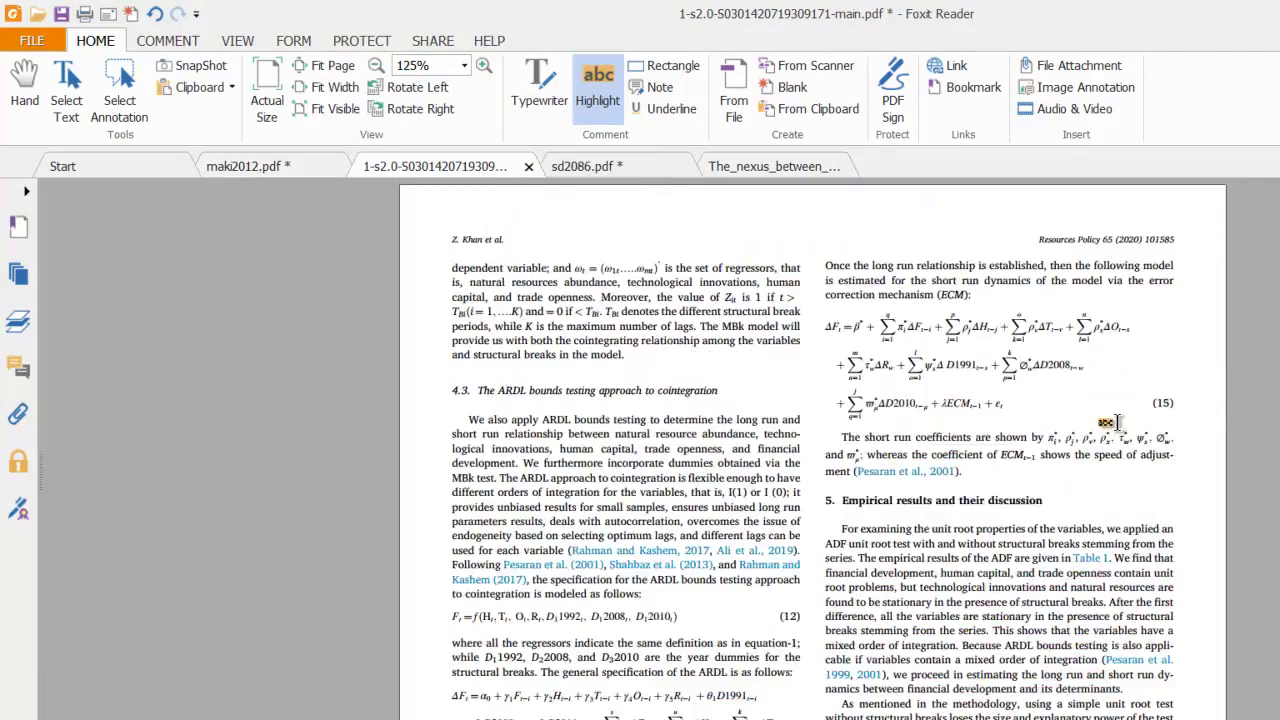
pyautogui.scroll(3, 1116, 423)
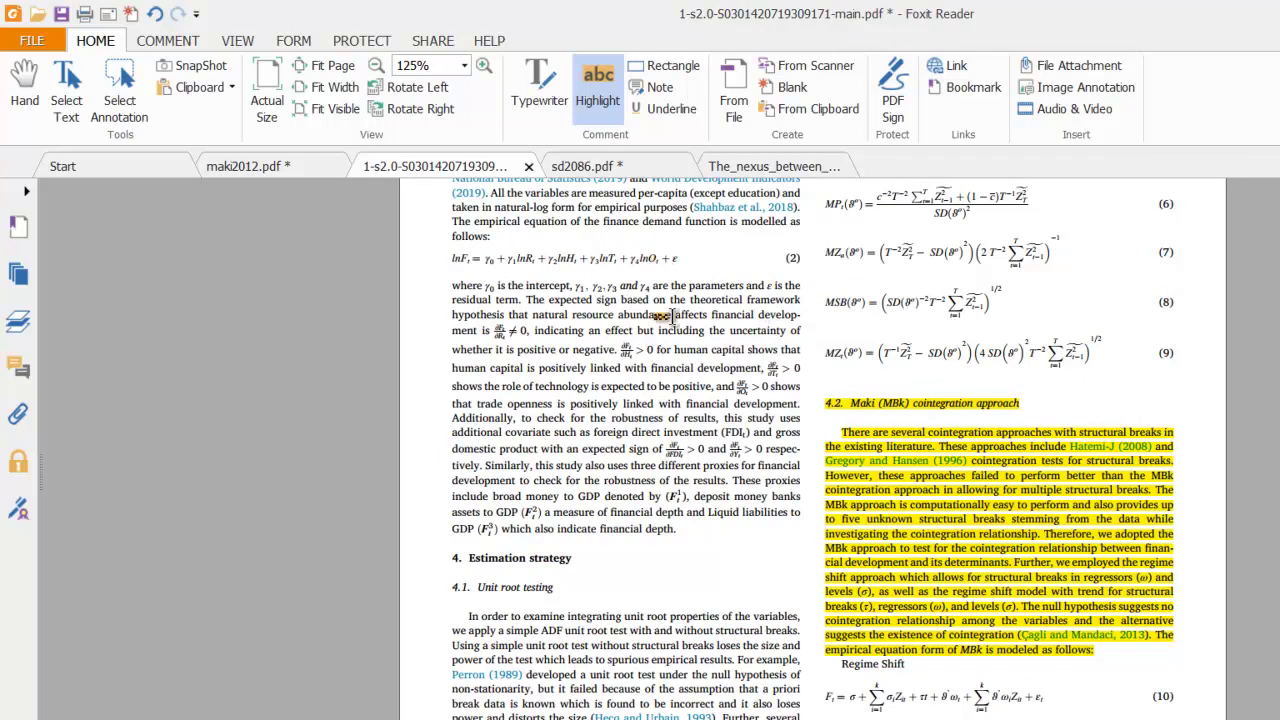
pyautogui.scroll(-3, 668, 316)
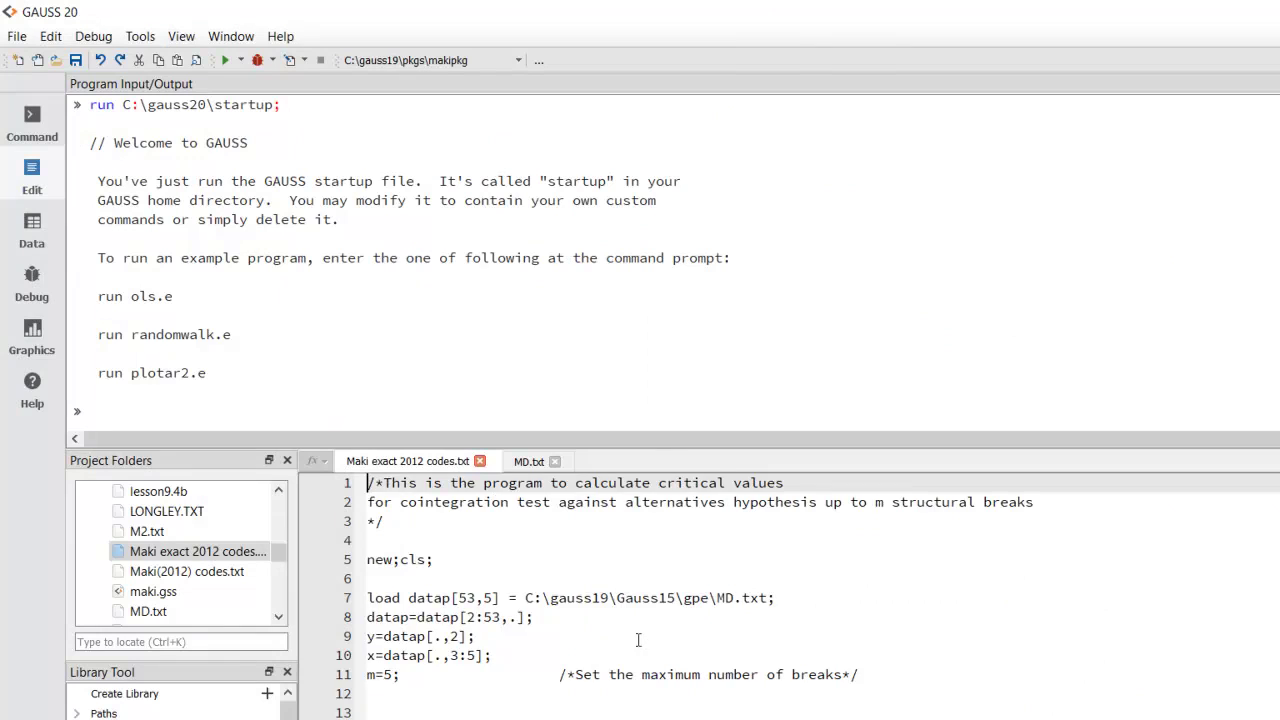
# Switch back to GAUSS and examine the maximum number of breaks and the model setting in the Maki code.
pyautogui.scroll(-3, 507, 628)
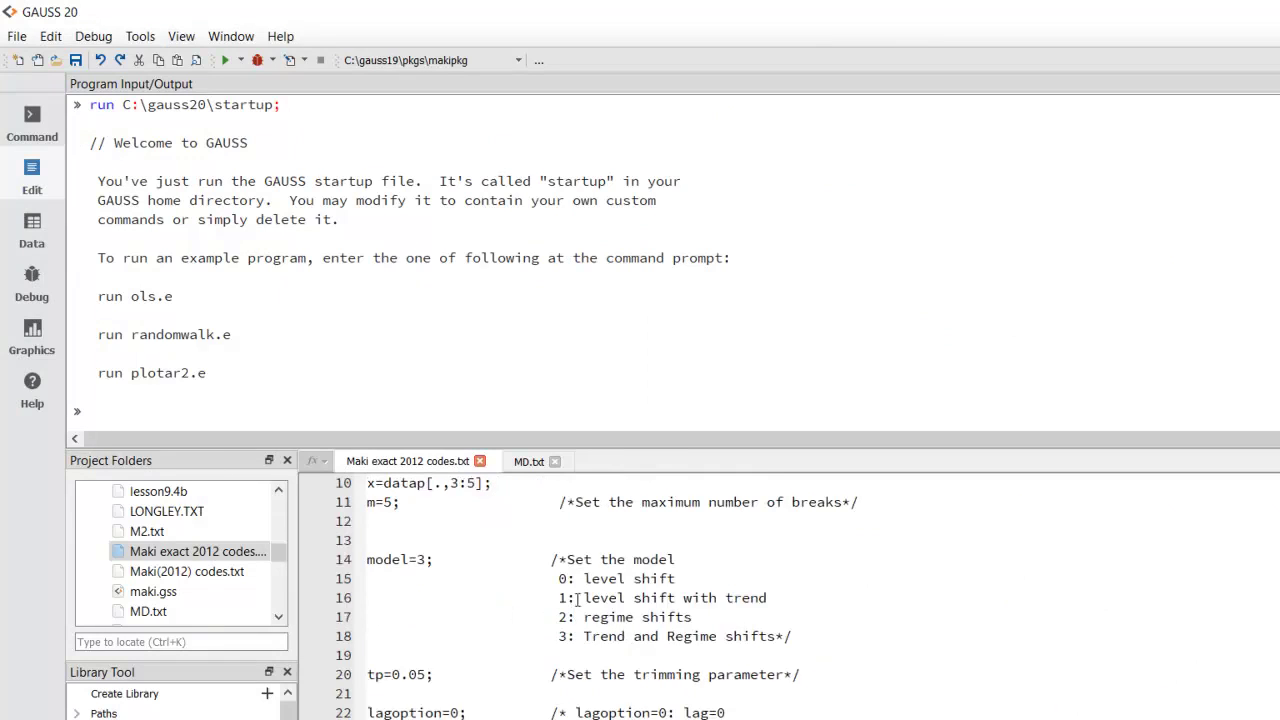
pyautogui.doubleClick(423, 560)
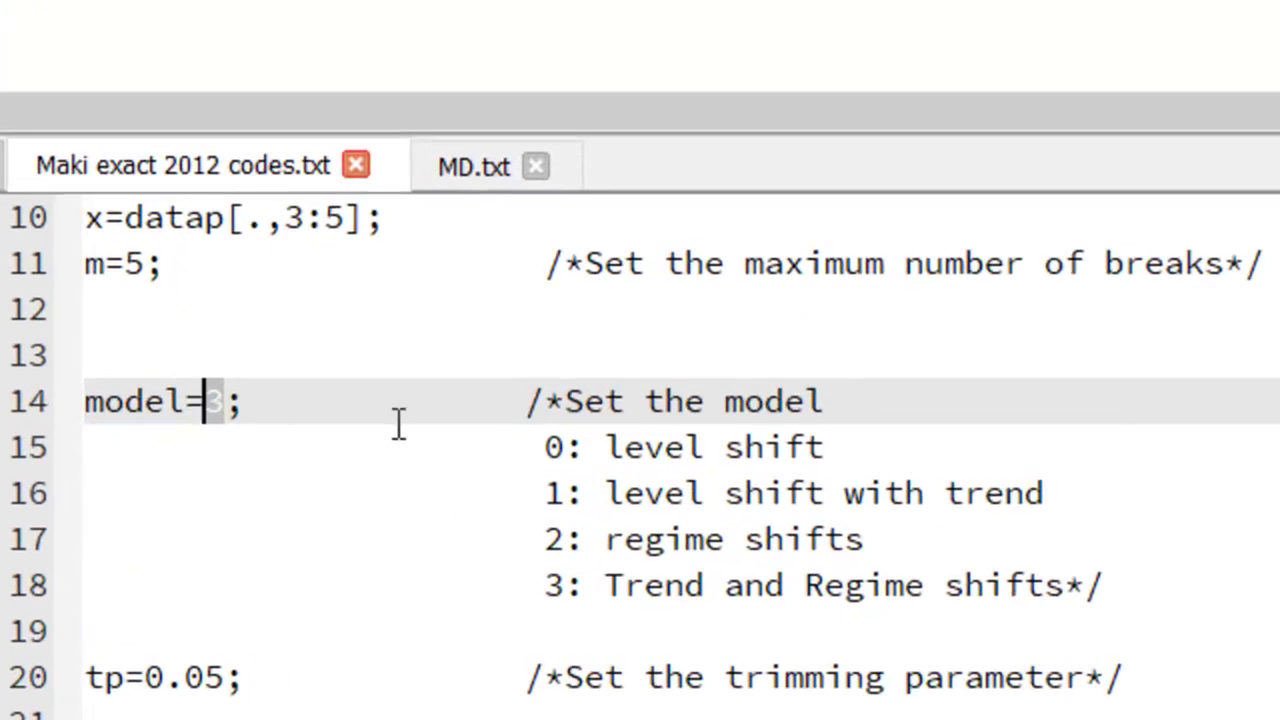
pyautogui.click(225, 401)
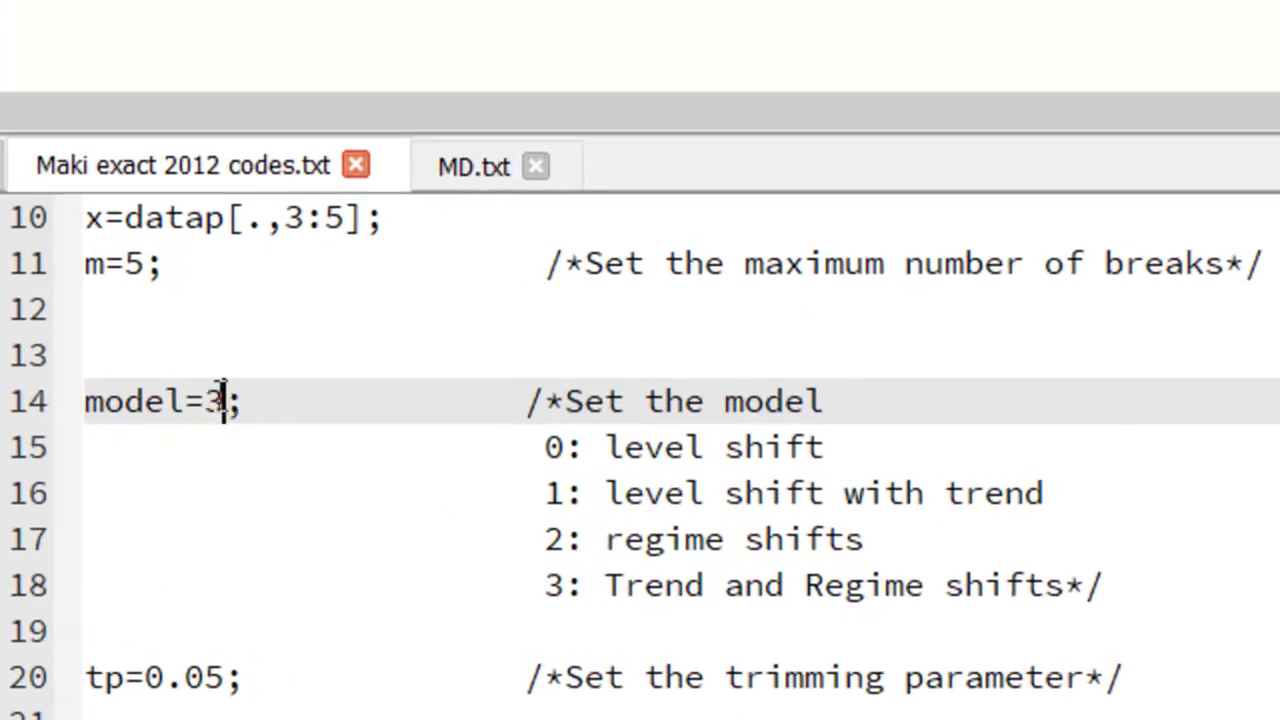
pyautogui.doubleClick(150, 264)
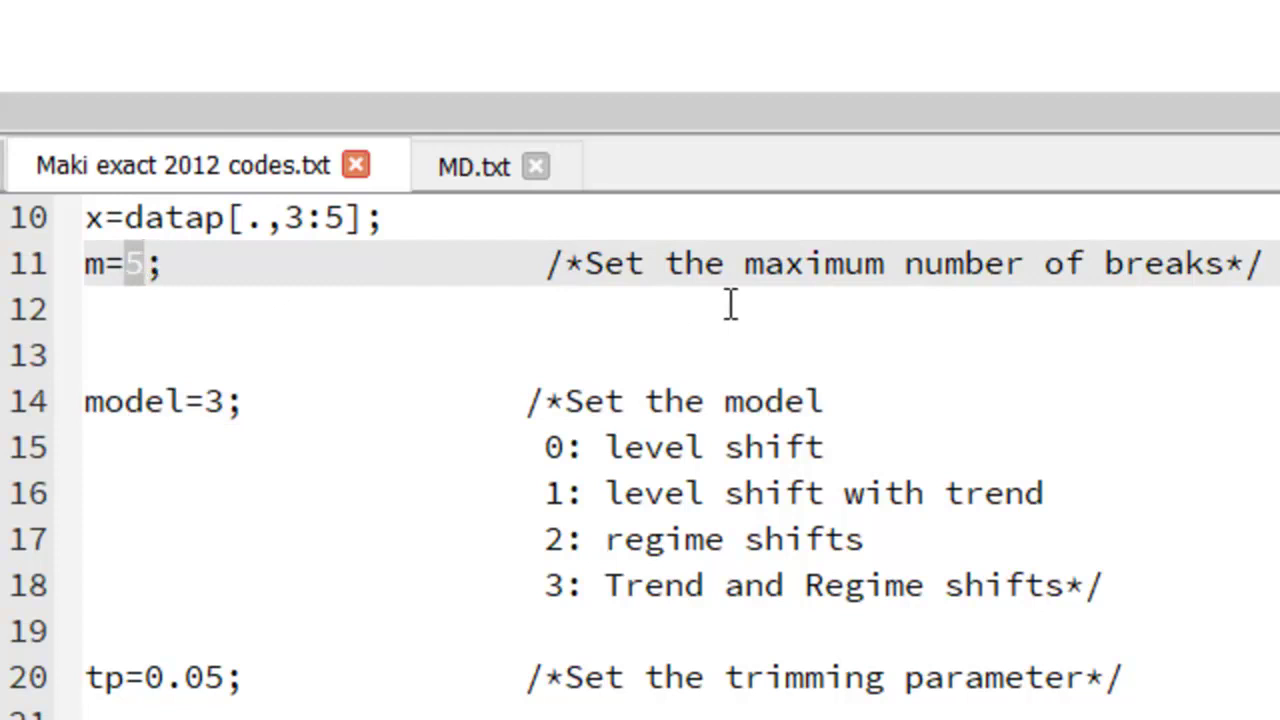
# Set the model to 0 for level shift and run the current Maki code file.
pyautogui.moveTo(226, 412); pyautogui.dragTo(208, 412)
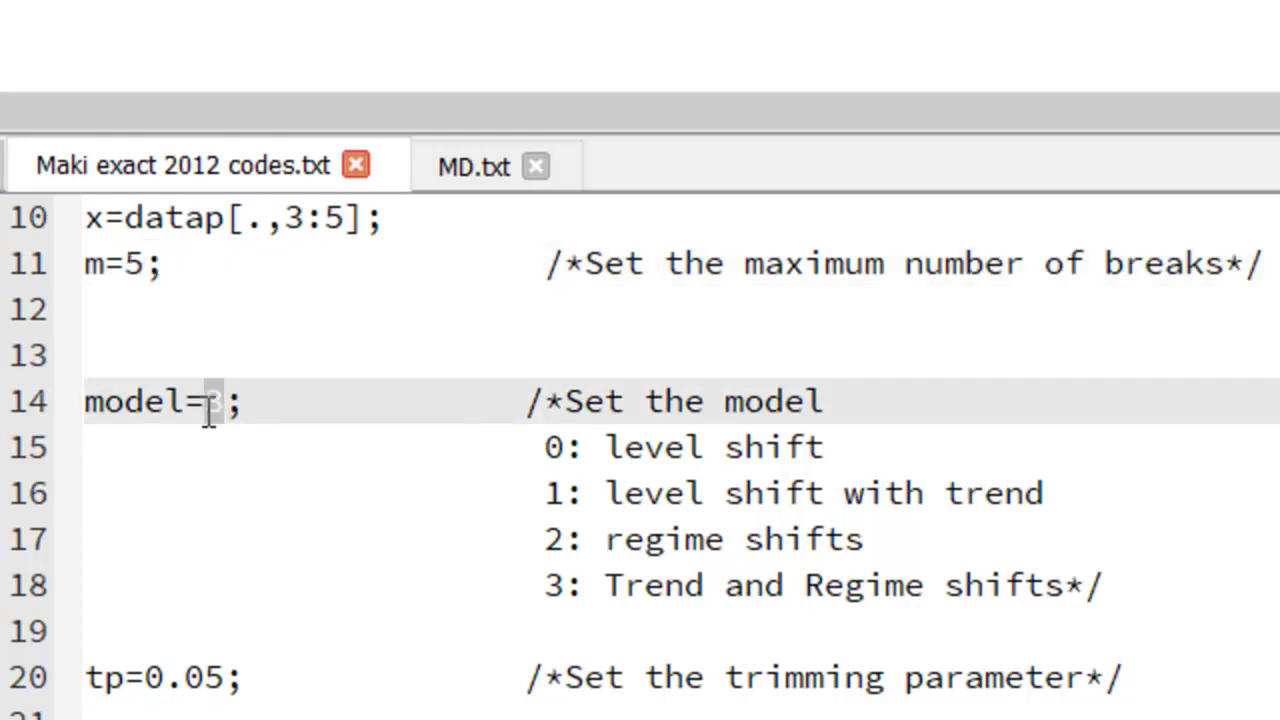
pyautogui.write('0')
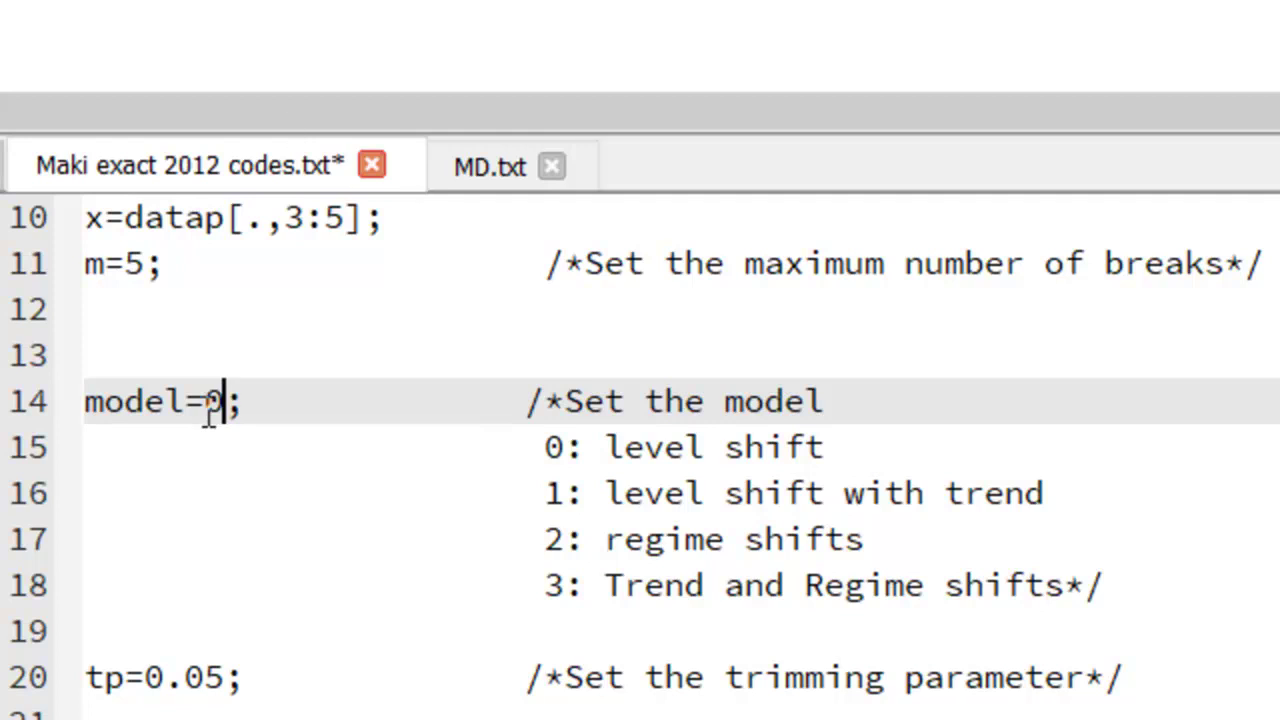
pyautogui.click(241, 60)
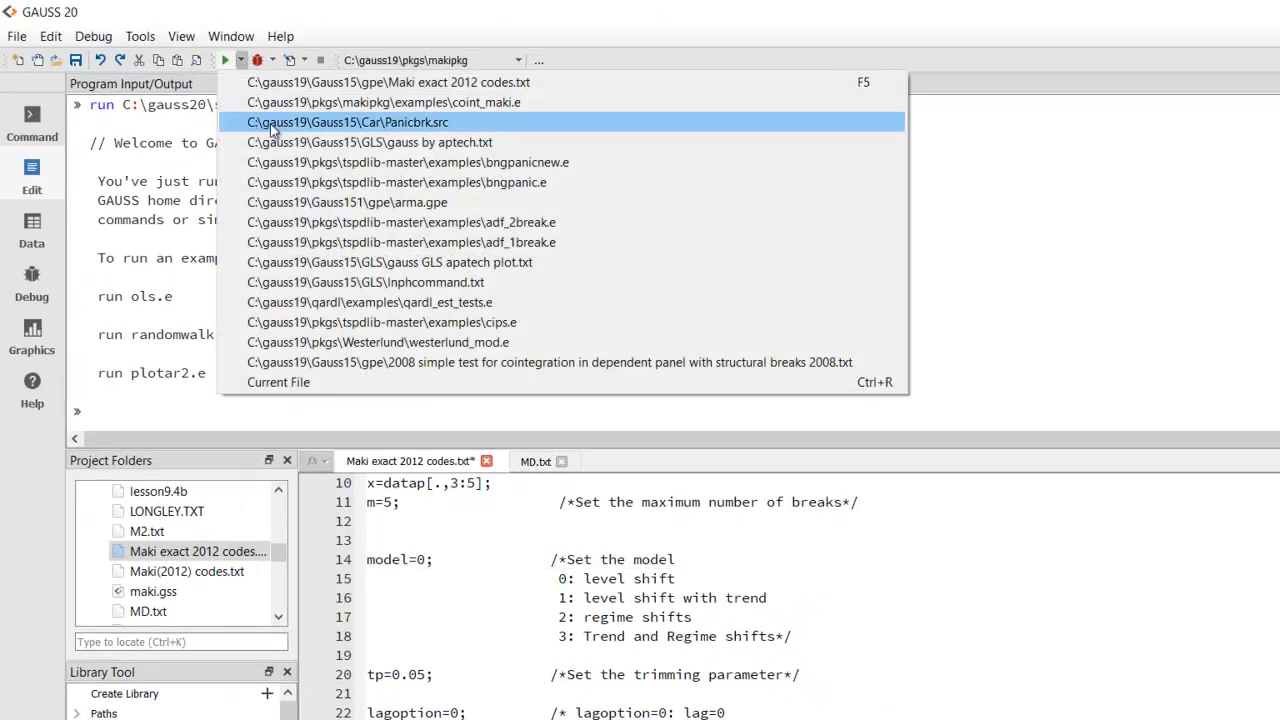
pyautogui.click(337, 379)
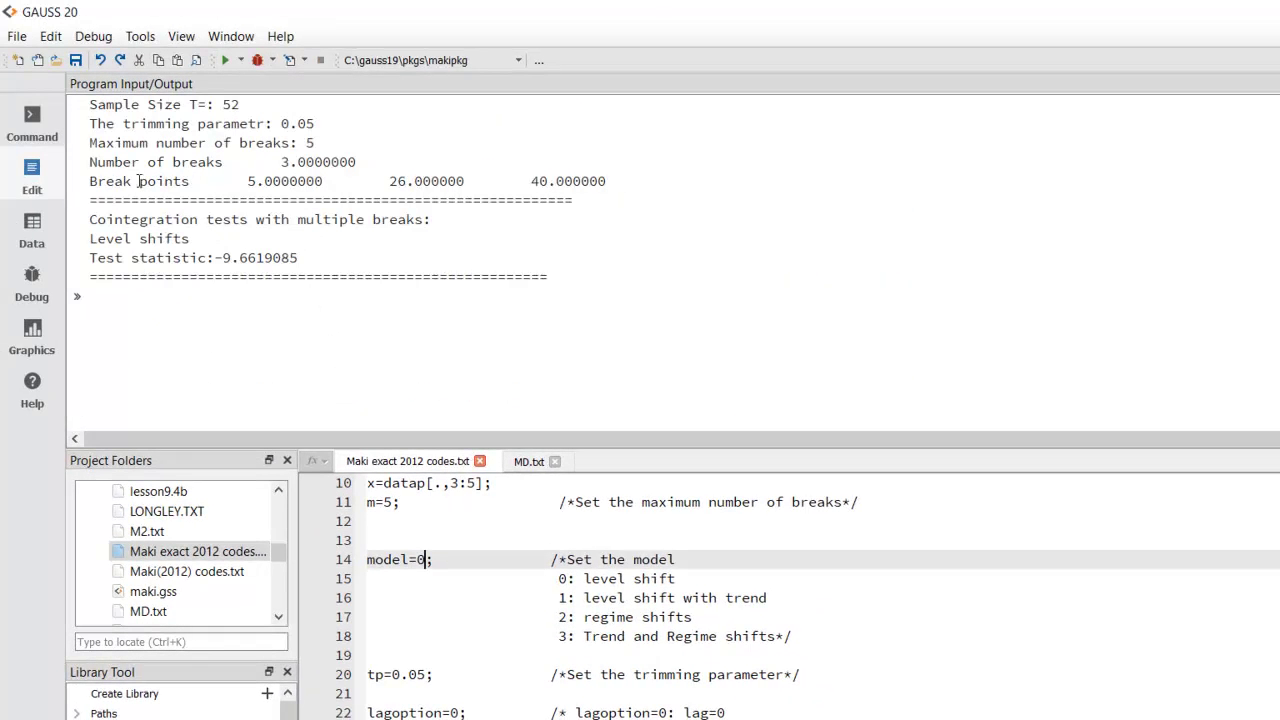
# Select the break points and the test statistic in the level shift output for inspection.
pyautogui.moveTo(93, 184); pyautogui.dragTo(634, 181)
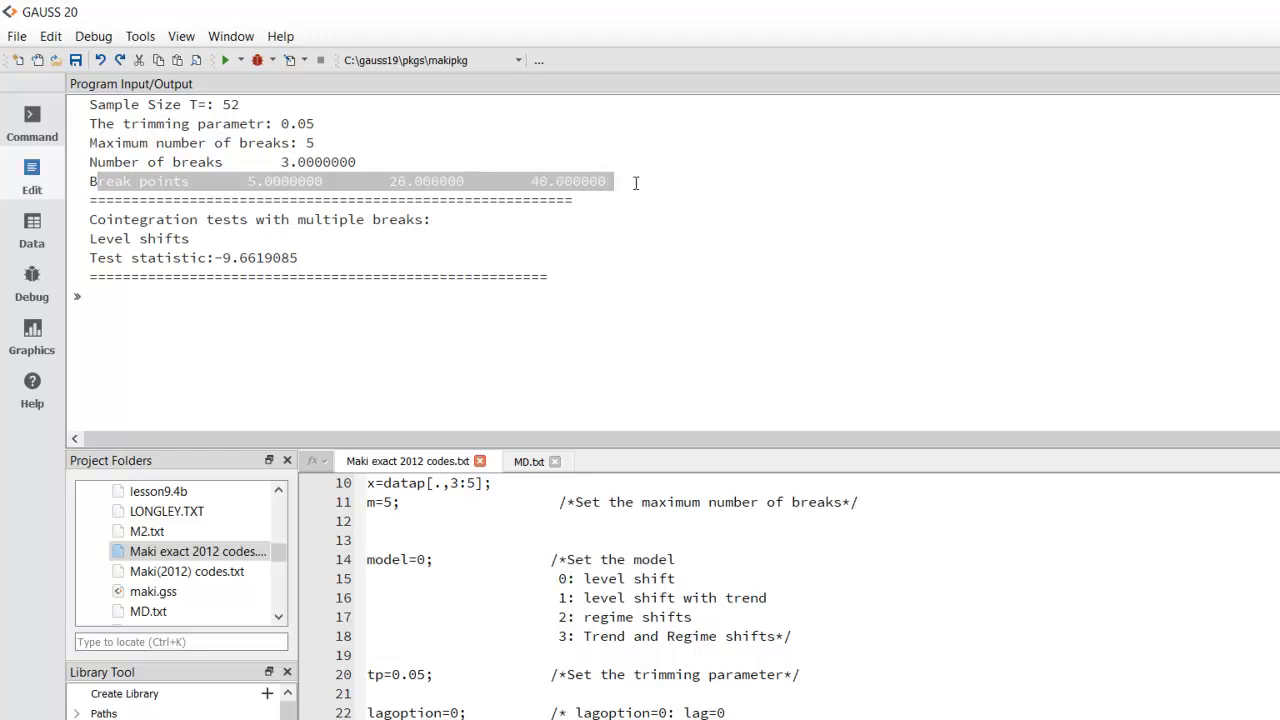
pyautogui.click(303, 258)
pyautogui.moveTo(303, 258); pyautogui.dragTo(122, 258)
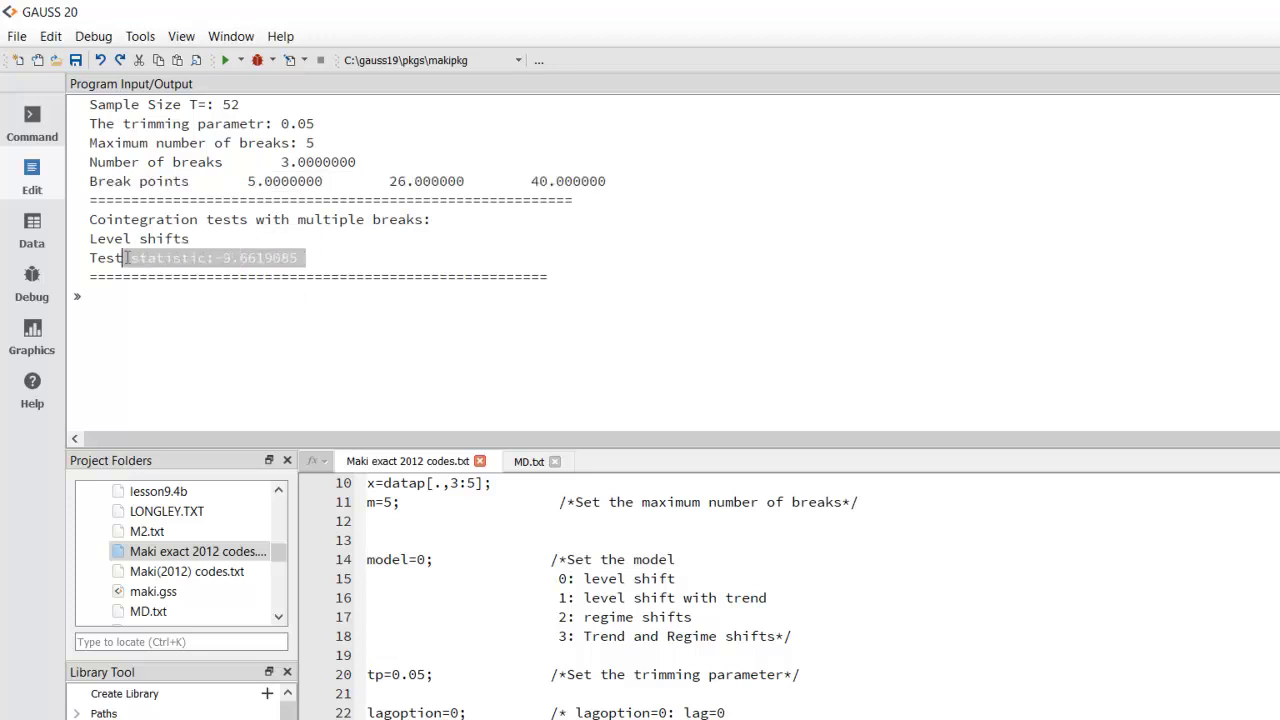
# Set the model to 1 for level shift with trend and run the current file.
pyautogui.click(424, 560)
pyautogui.press('BackSpace')
pyautogui.write('1')
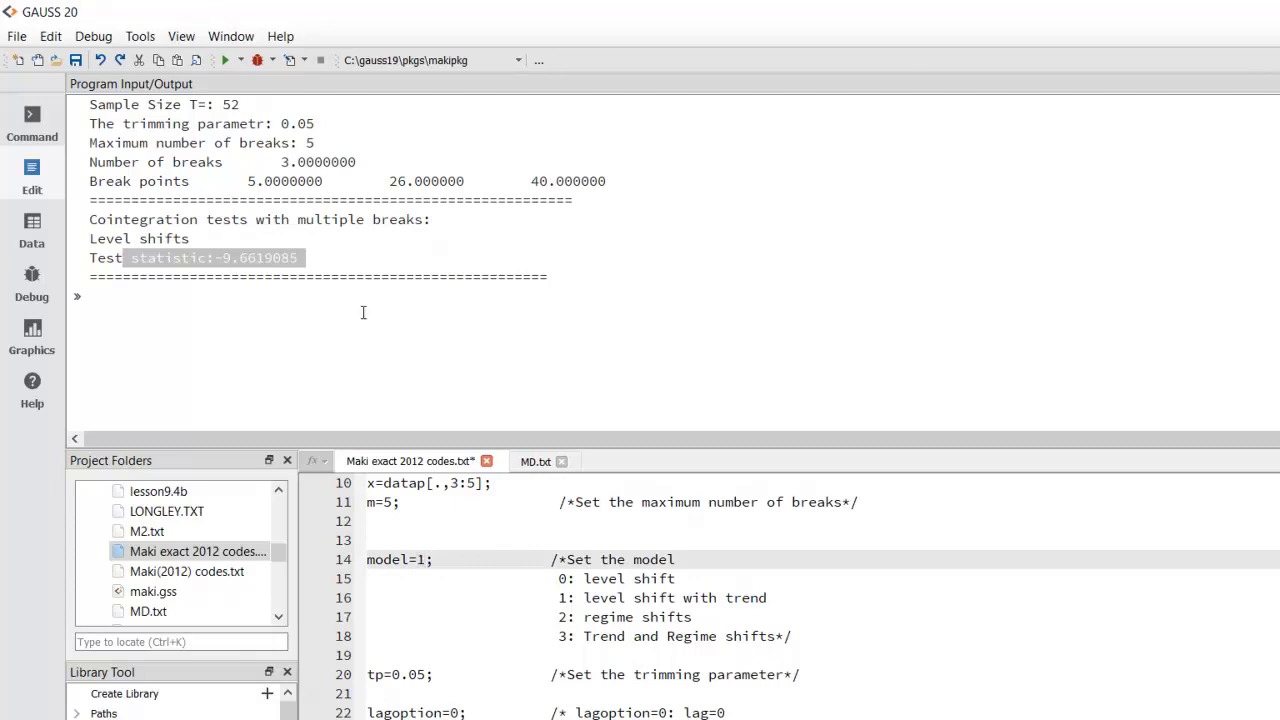
pyautogui.click(241, 60)
pyautogui.click(342, 383)
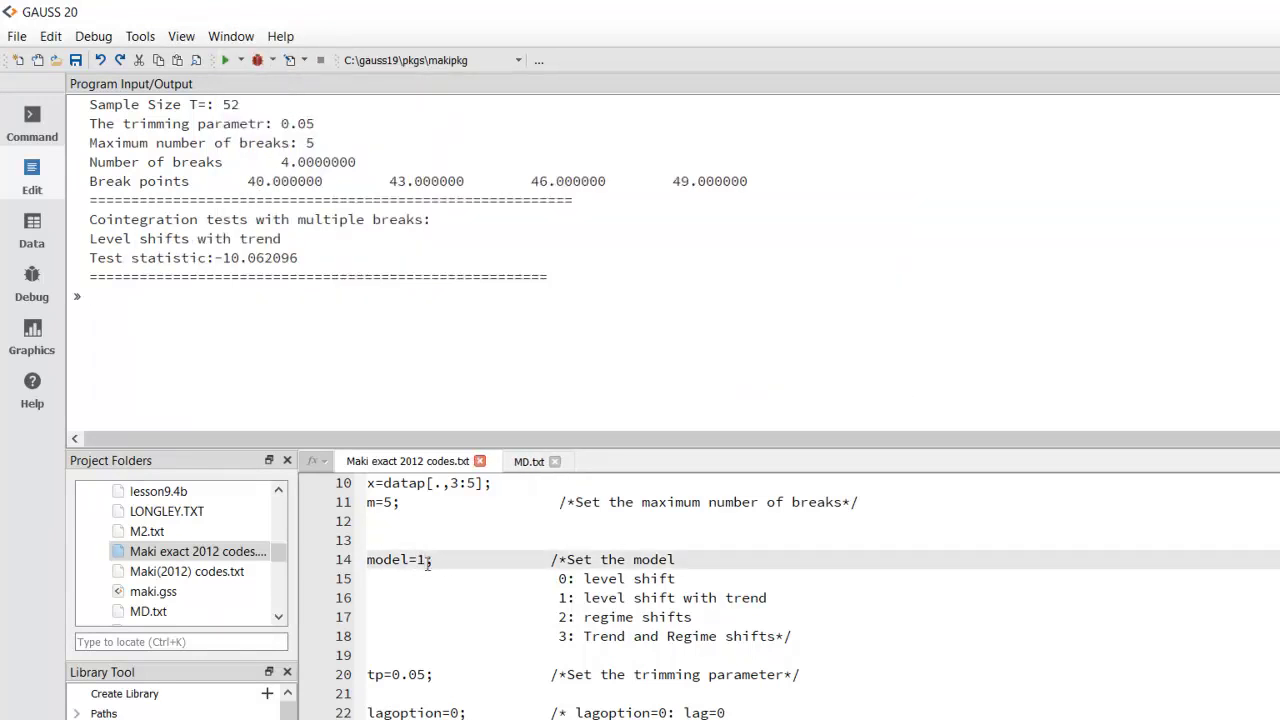
# Set the model to 2 for regime shifts and run the current file.
pyautogui.write('2')
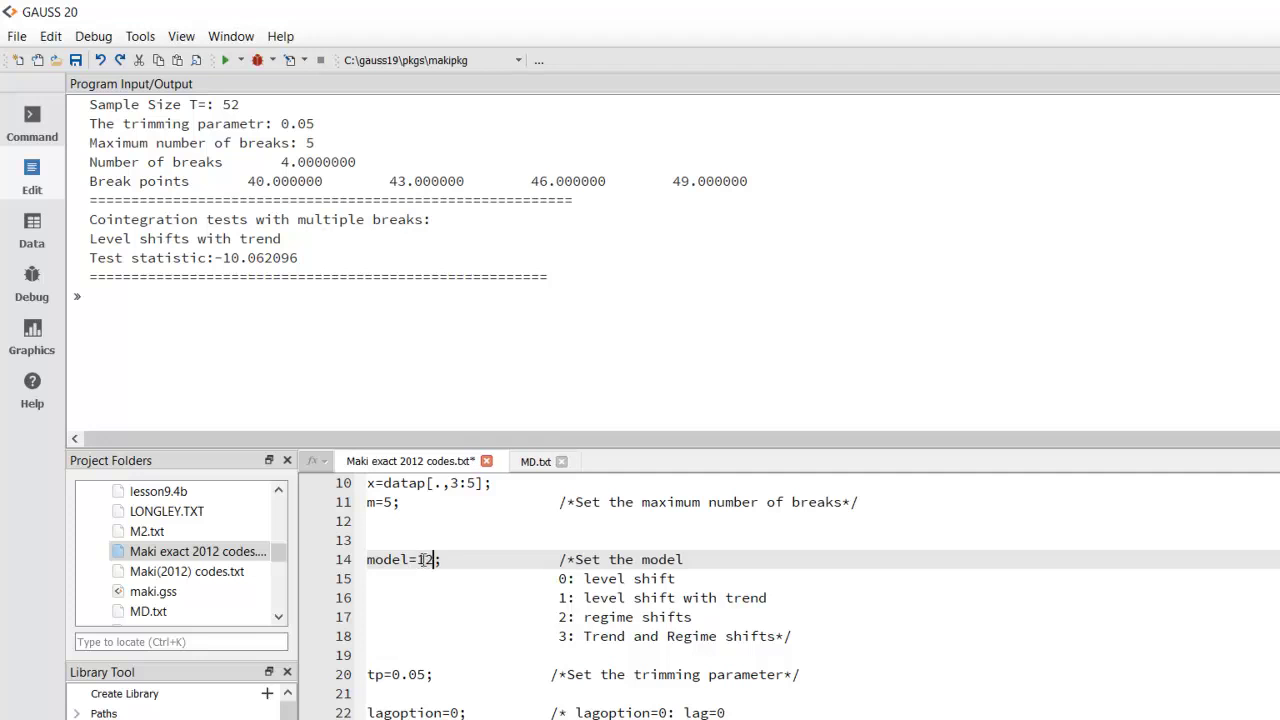
pyautogui.click(425, 563)
pyautogui.press('BackSpace')
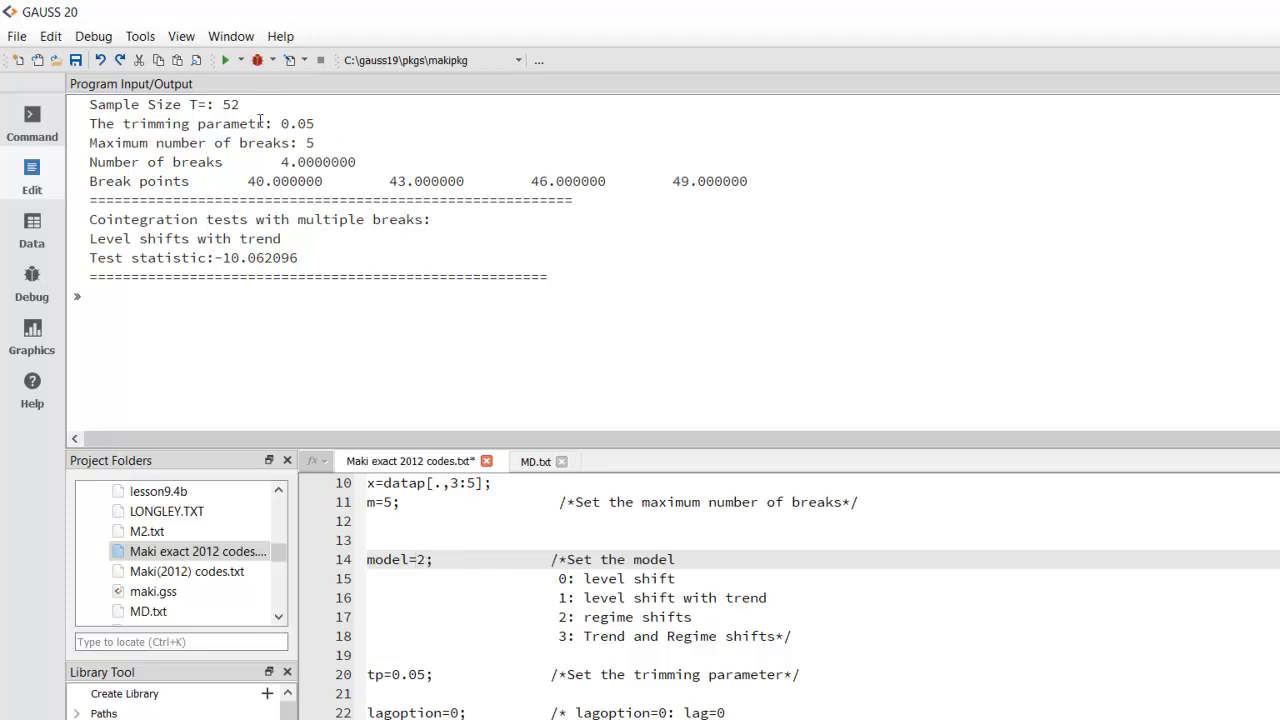
pyautogui.click(241, 60)
pyautogui.click(334, 382)
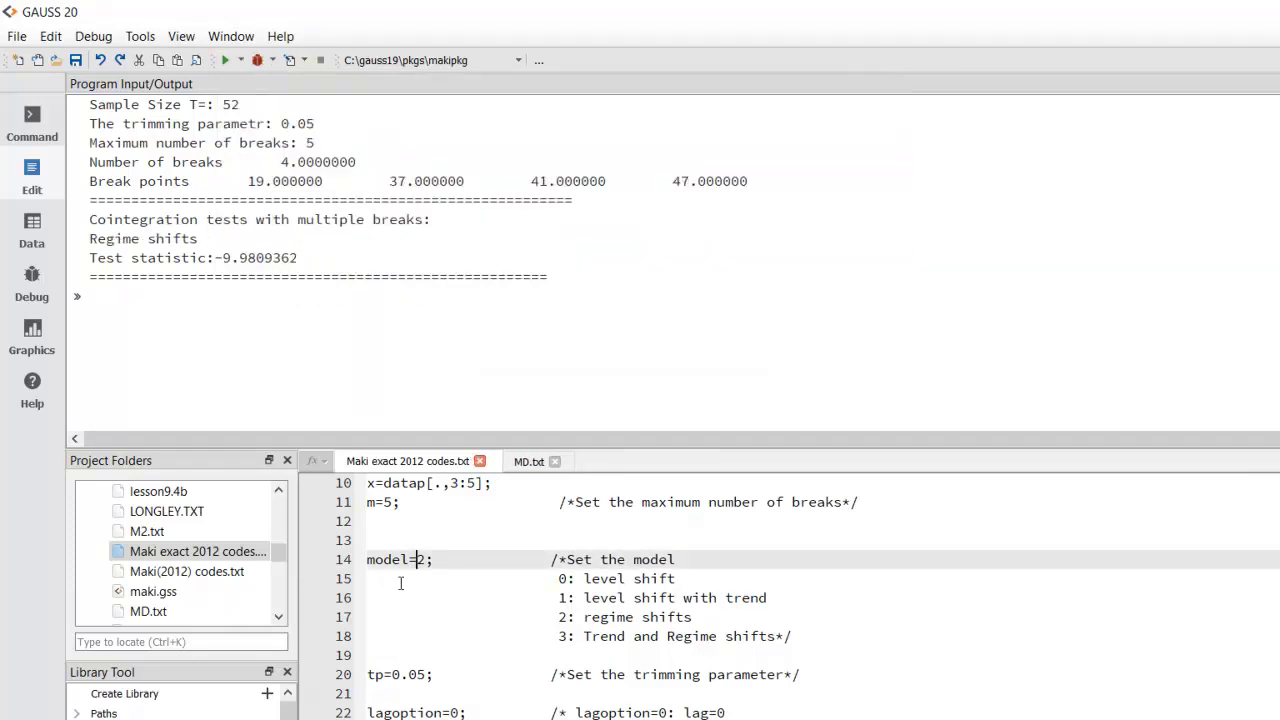
# Set the model to 3 for trend and regime shifts and run the current file.
pyautogui.moveTo(418, 559); pyautogui.dragTo(427, 563)
pyautogui.write('3')
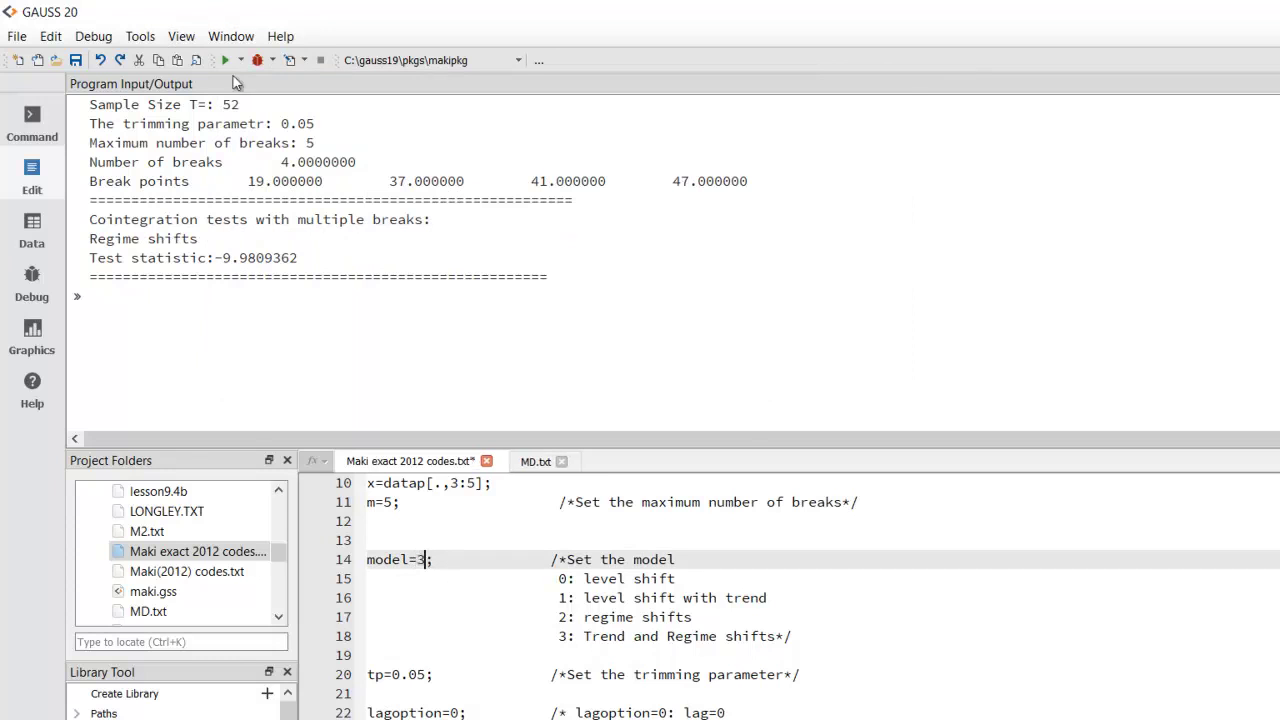
pyautogui.click(241, 60)
pyautogui.click(301, 388)
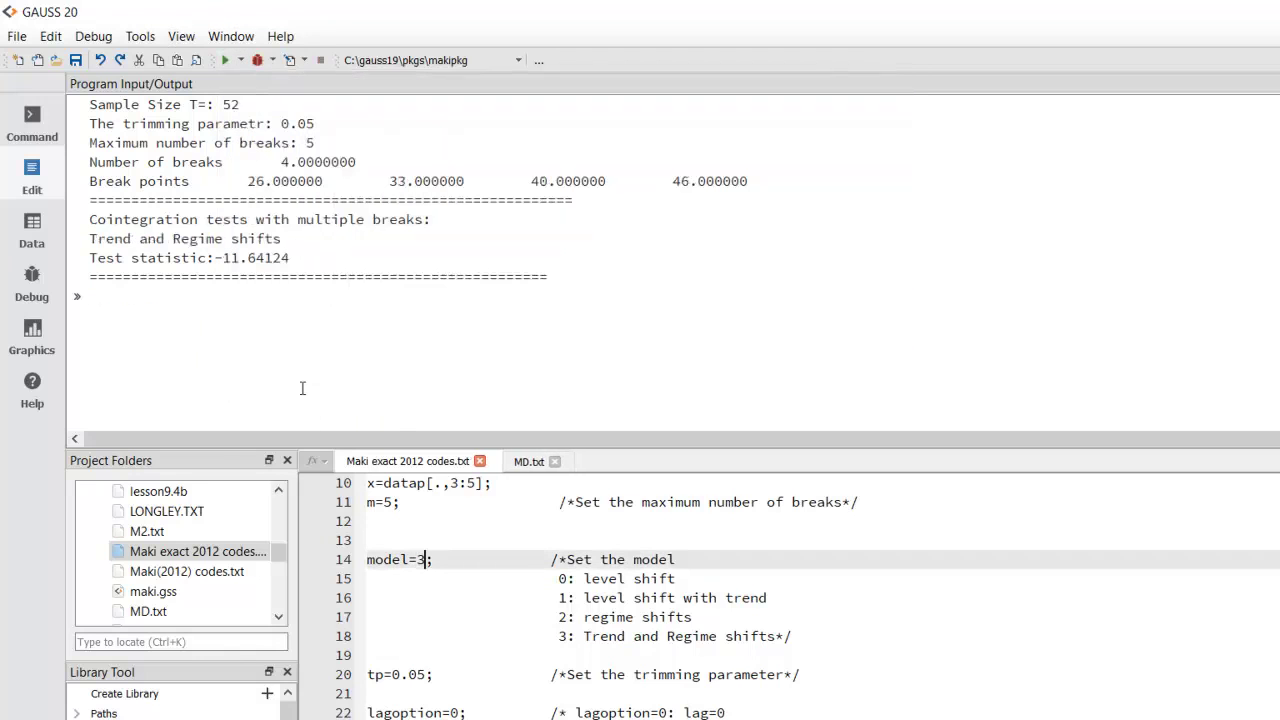
# Examine the break points and the test statistic in the trend and regime shifts output.
pyautogui.moveTo(97, 181); pyautogui.dragTo(752, 192)
pyautogui.moveTo(332, 277); pyautogui.dragTo(115, 277)
pyautogui.click(112, 268)
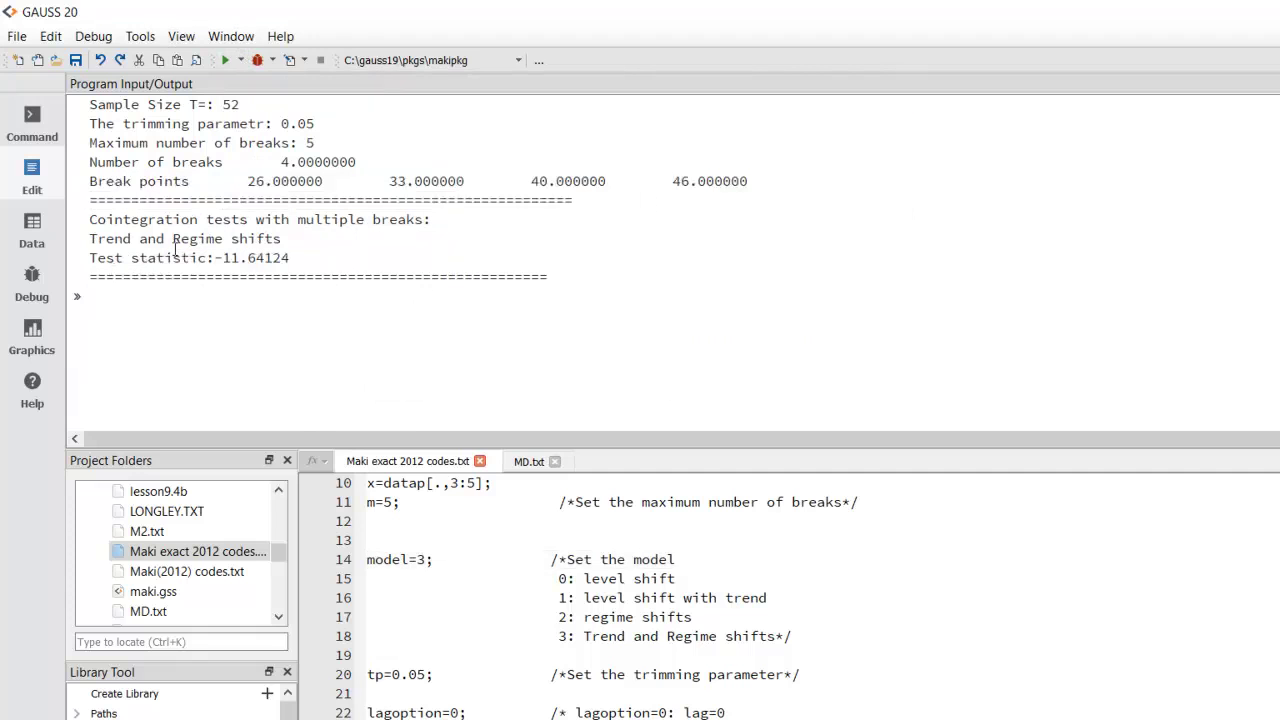